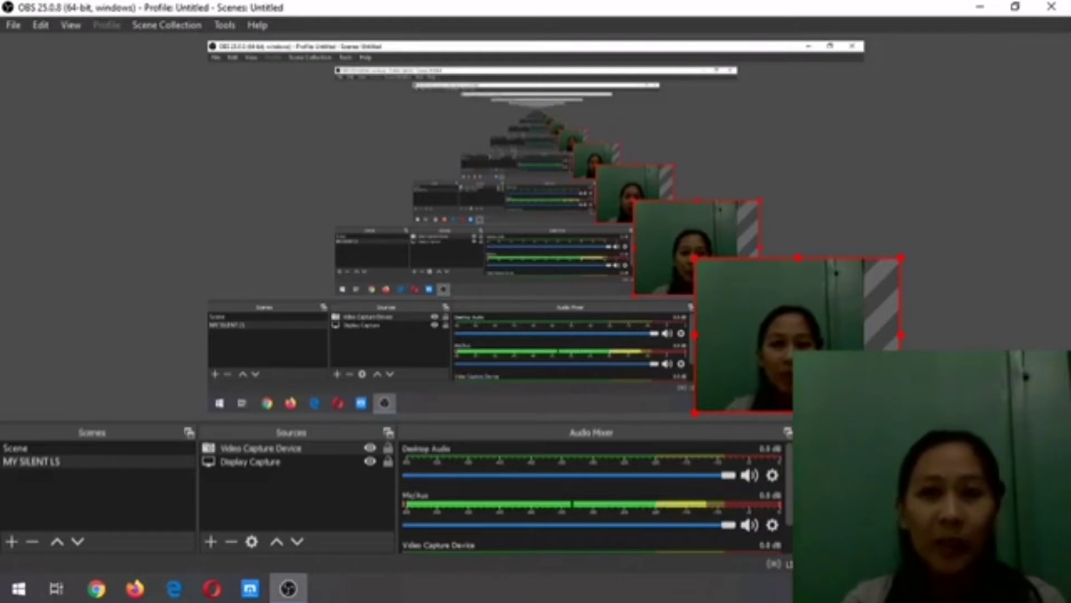
pyautogui.click(980, 7)
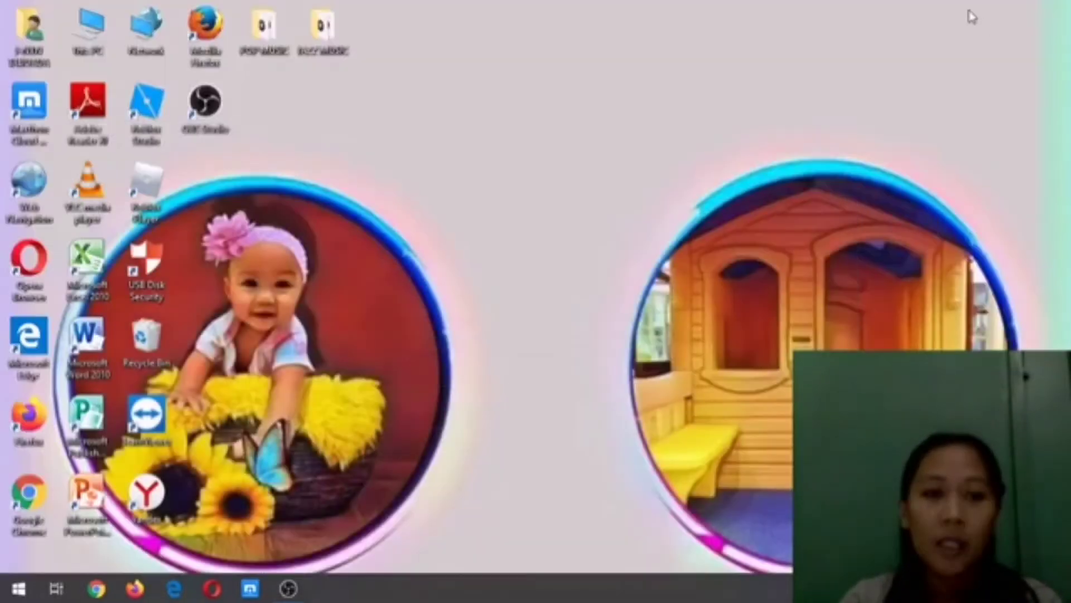
pyautogui.doubleClick(17, 505)
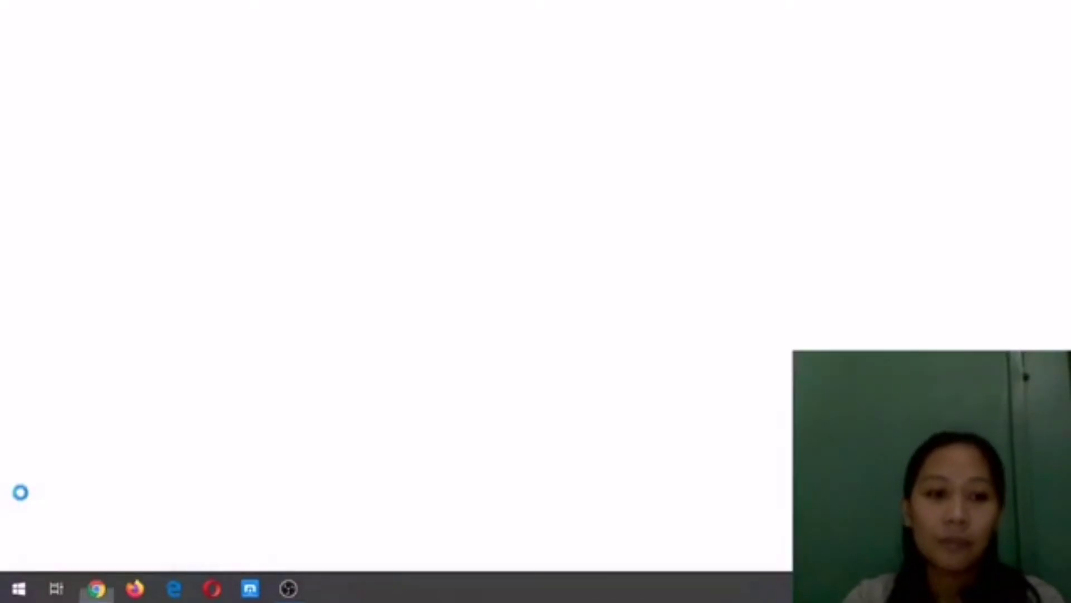
pyautogui.write('w')
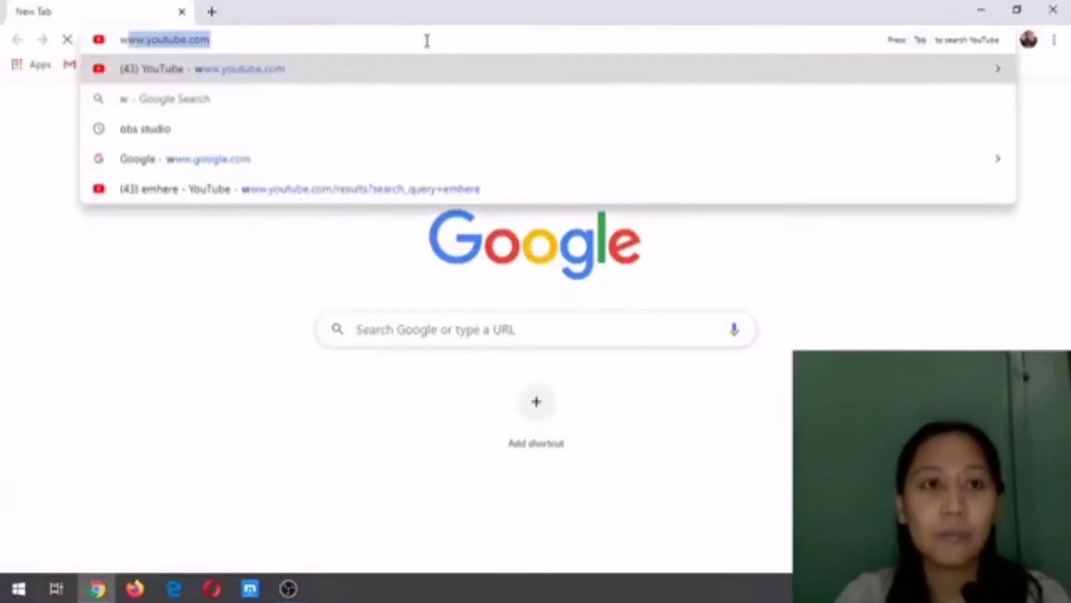
pyautogui.write('ww.go')
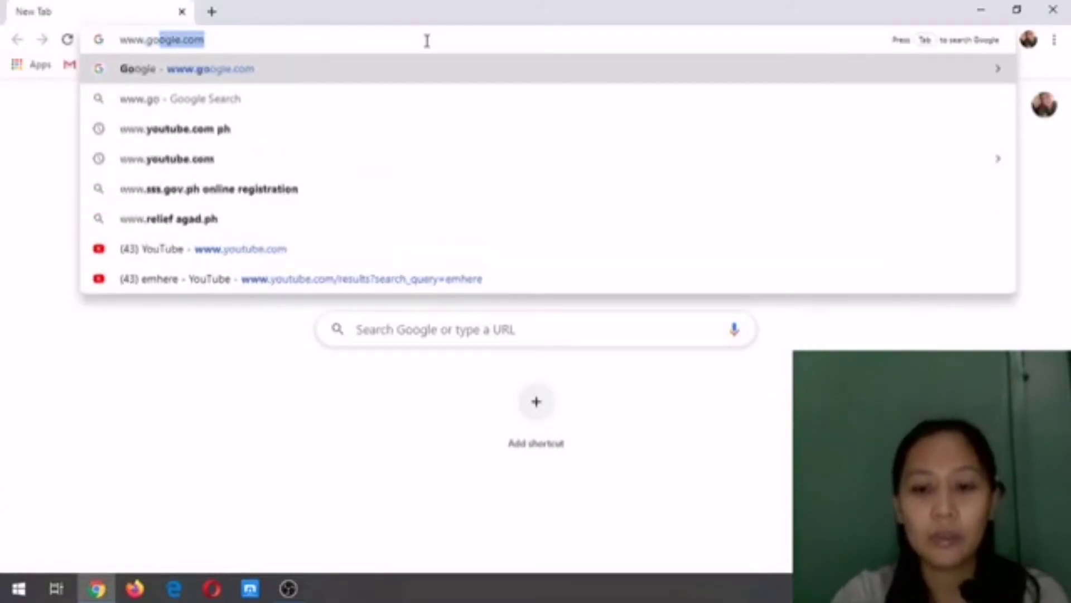
pyautogui.write('ogle.com')
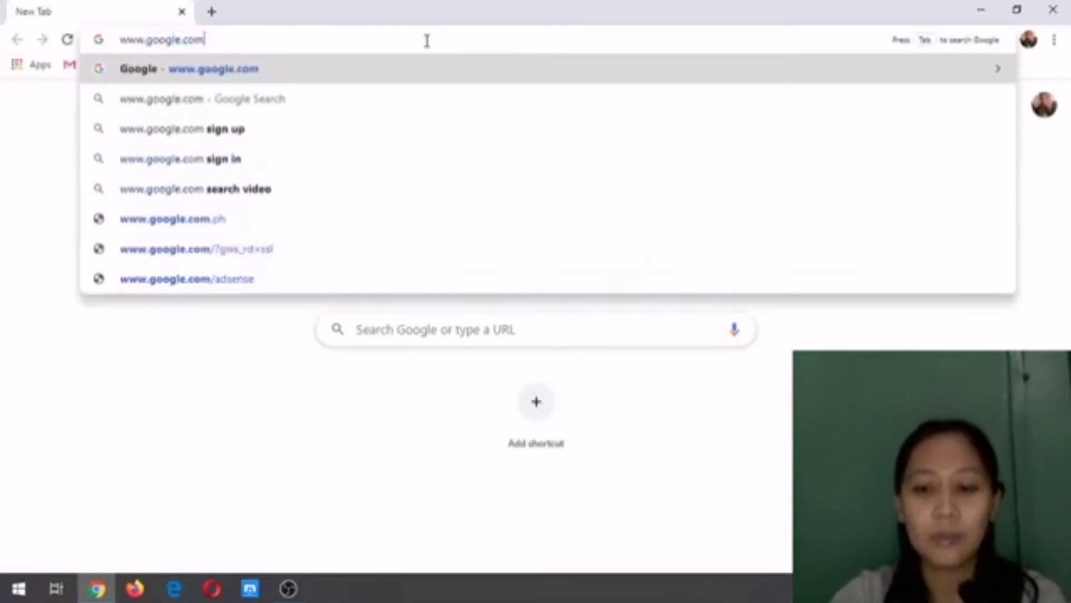
pyautogui.press('Return')
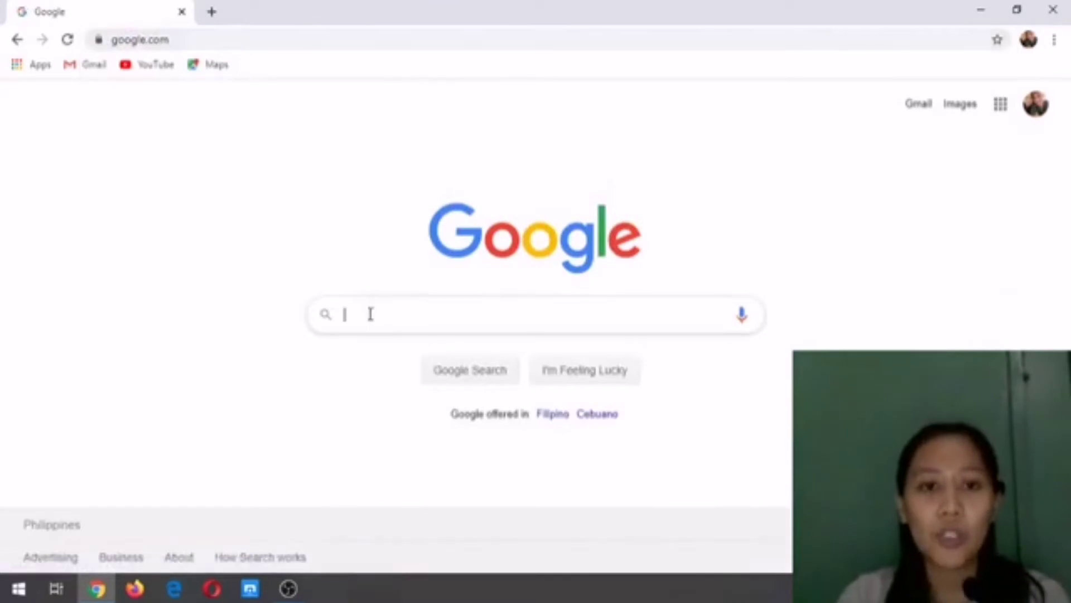
# Search Google for "obs studio".
pyautogui.click(370, 313)
pyautogui.write('obs ')
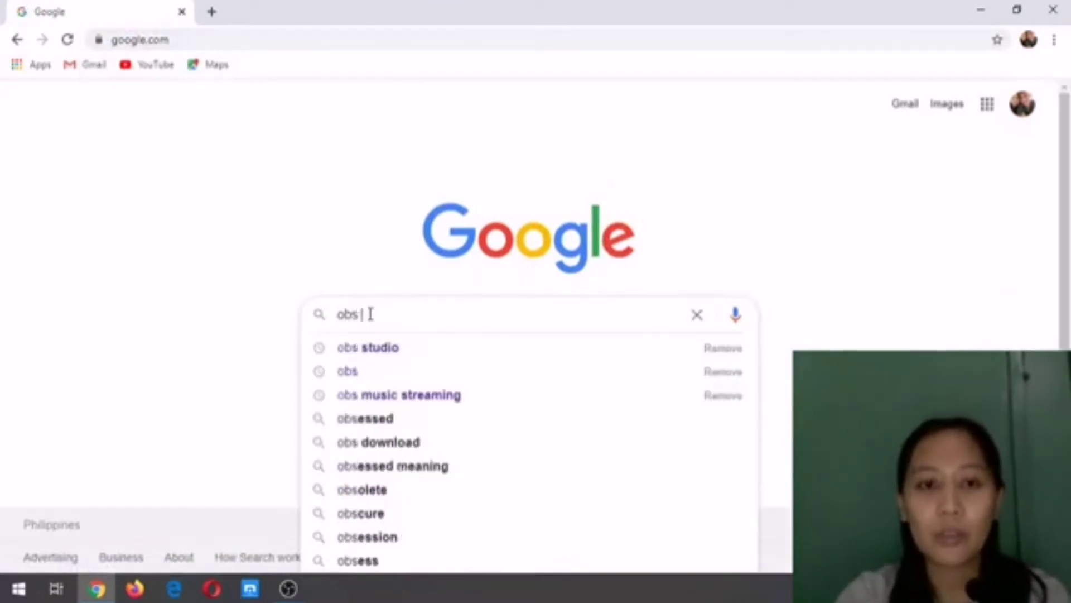
pyautogui.write('studio')
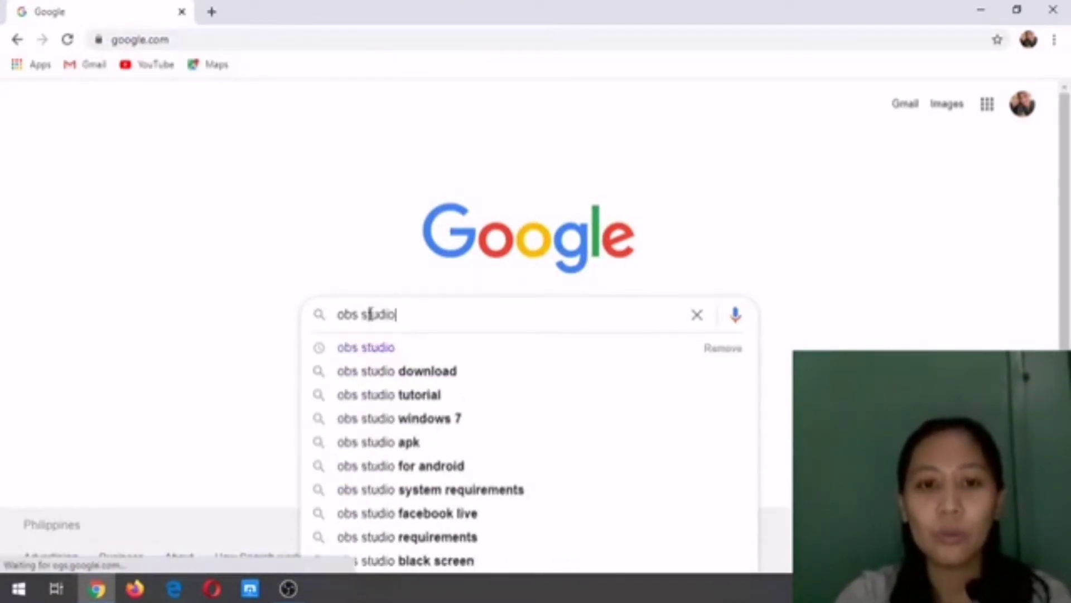
pyautogui.press('Return')
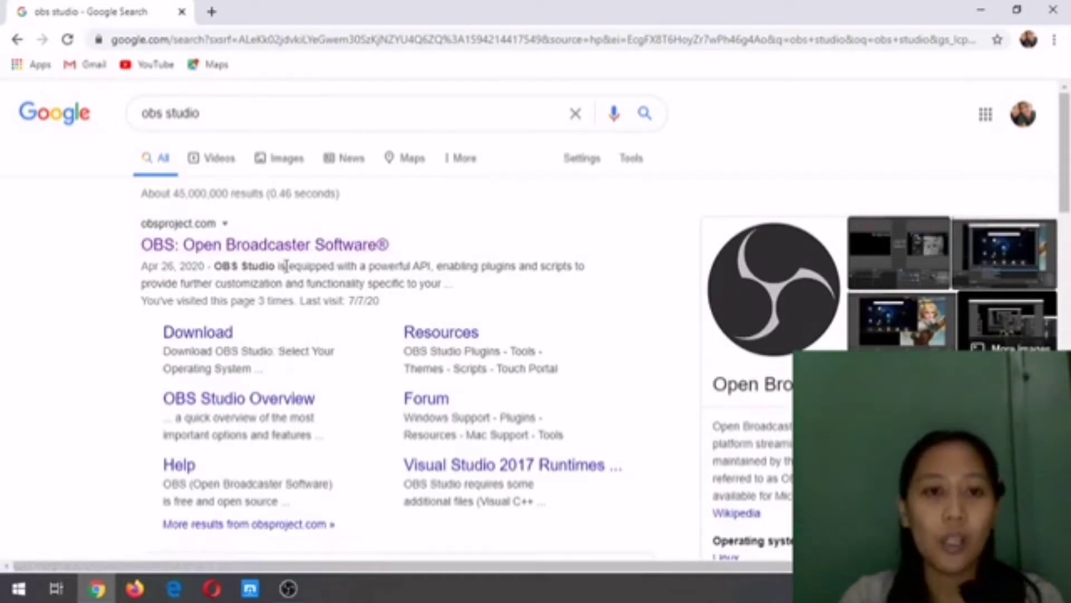
# Download the Windows version of OBS Studio from the obsproject.com site and minimize the browser.
pyautogui.click(287, 246)
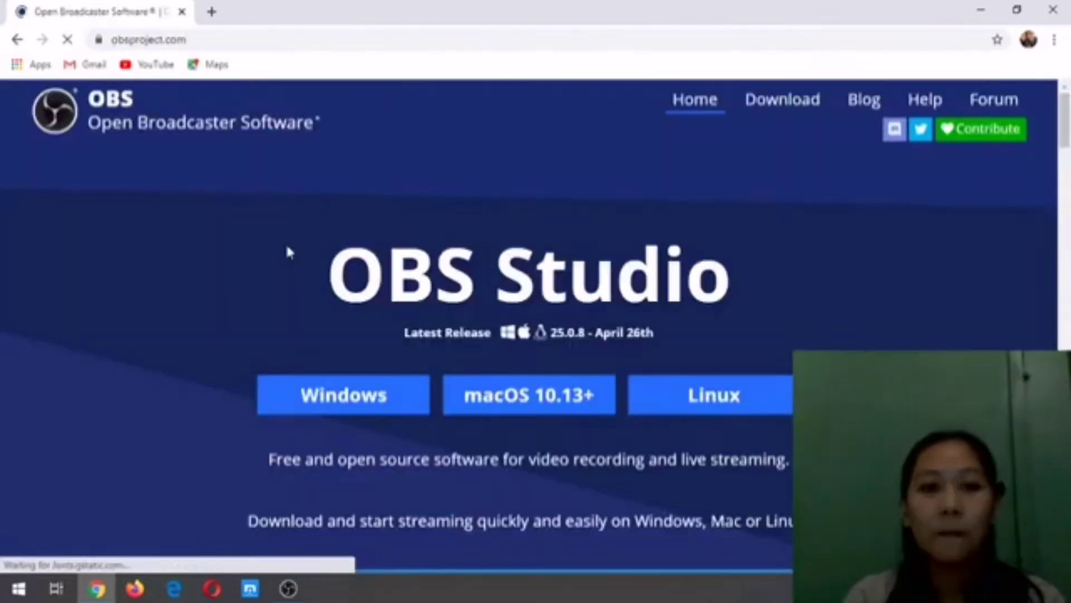
pyautogui.scroll(-2, 875, 304)
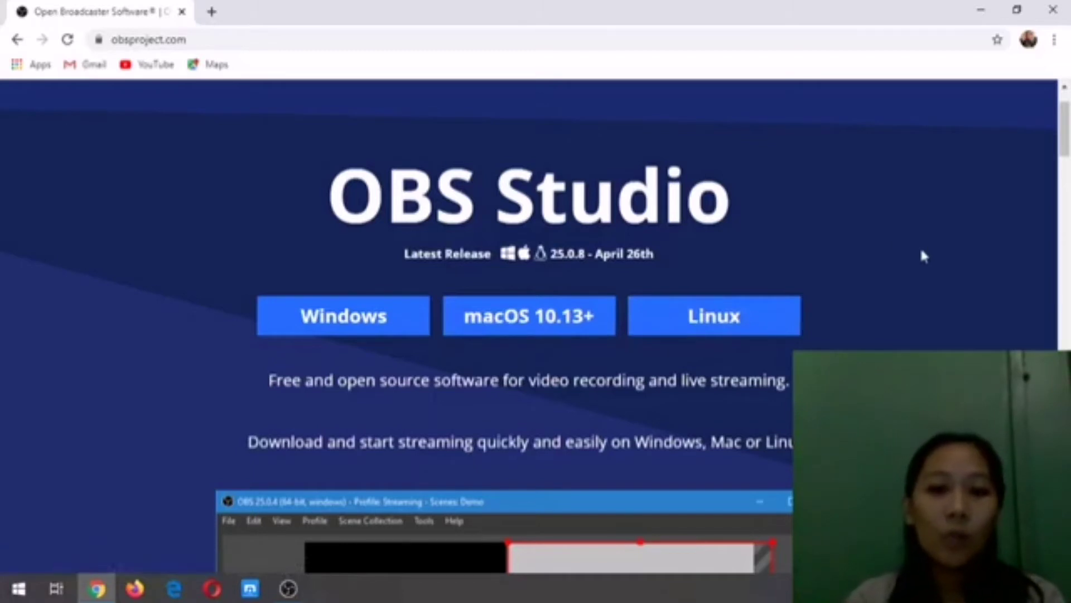
pyautogui.click(365, 316)
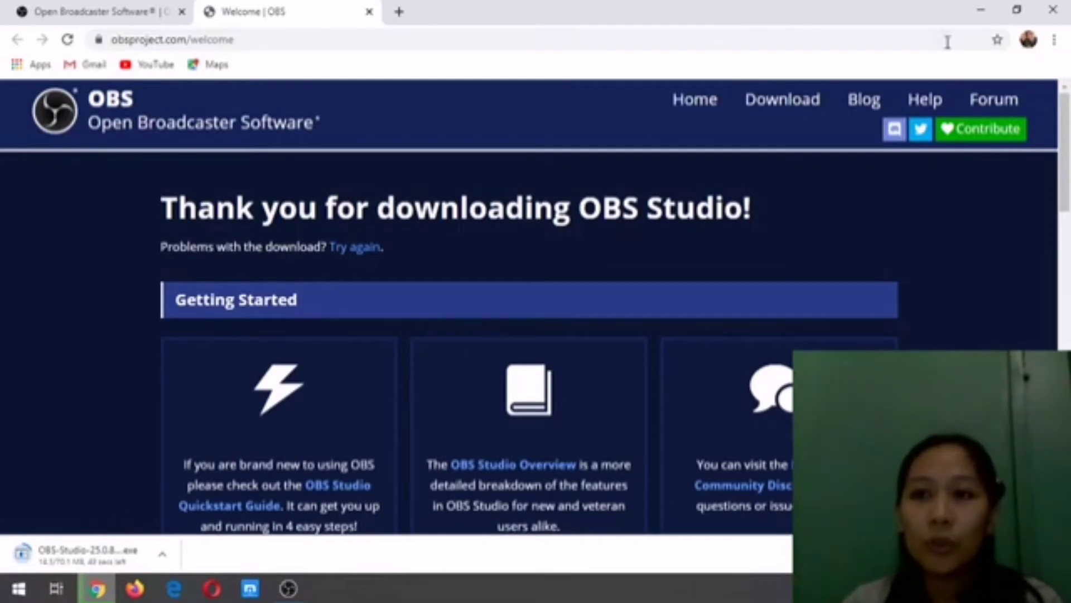
pyautogui.click(983, 13)
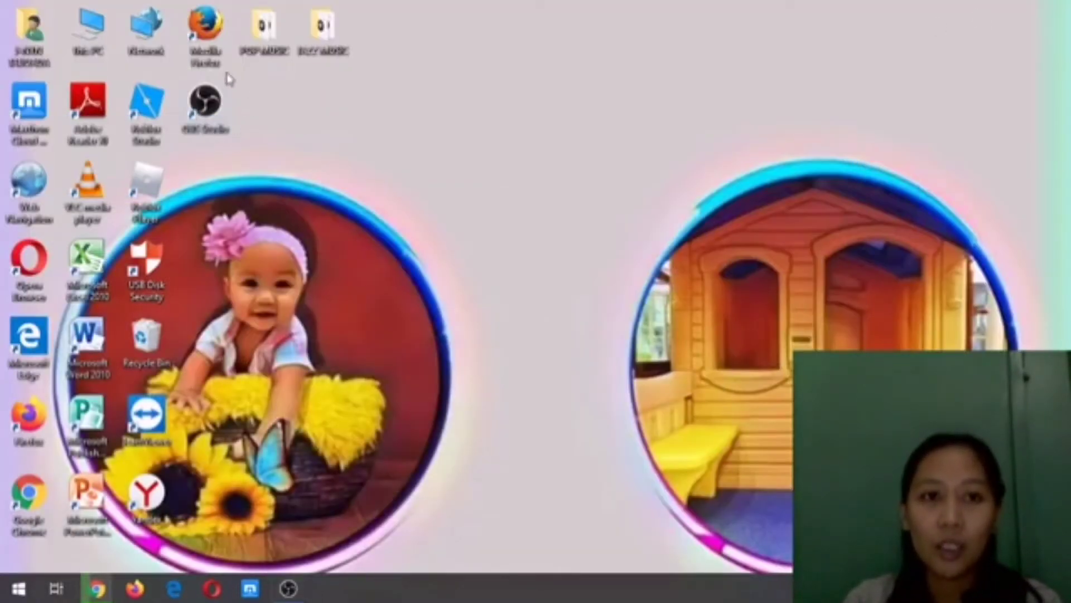
# Switch to OBS Studio and try to add a new Media Source to the MY SILENT LS scene.
pyautogui.click(287, 591)
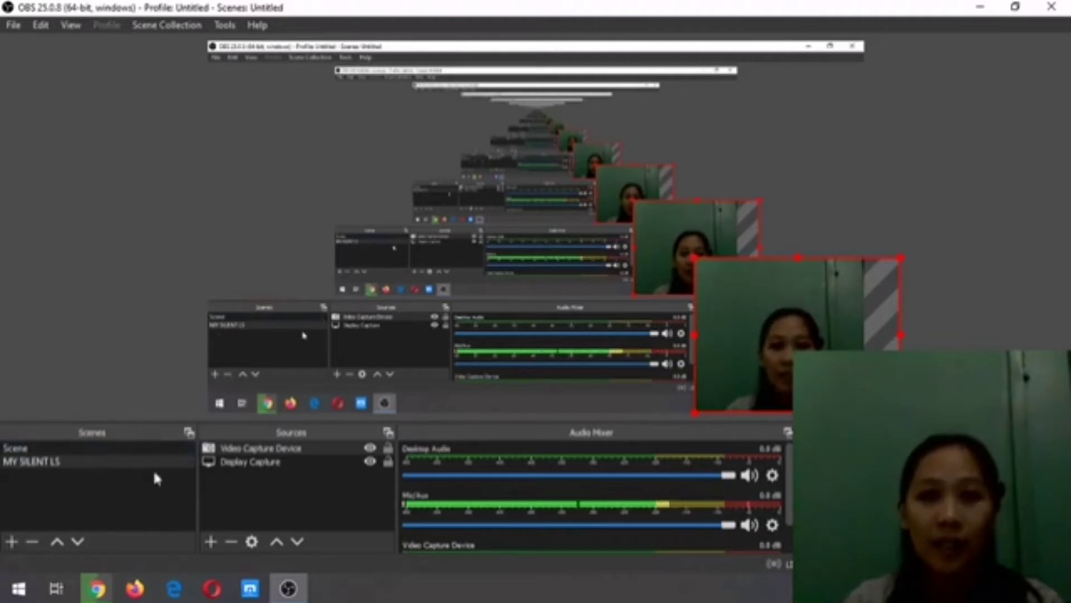
pyautogui.click(93, 449)
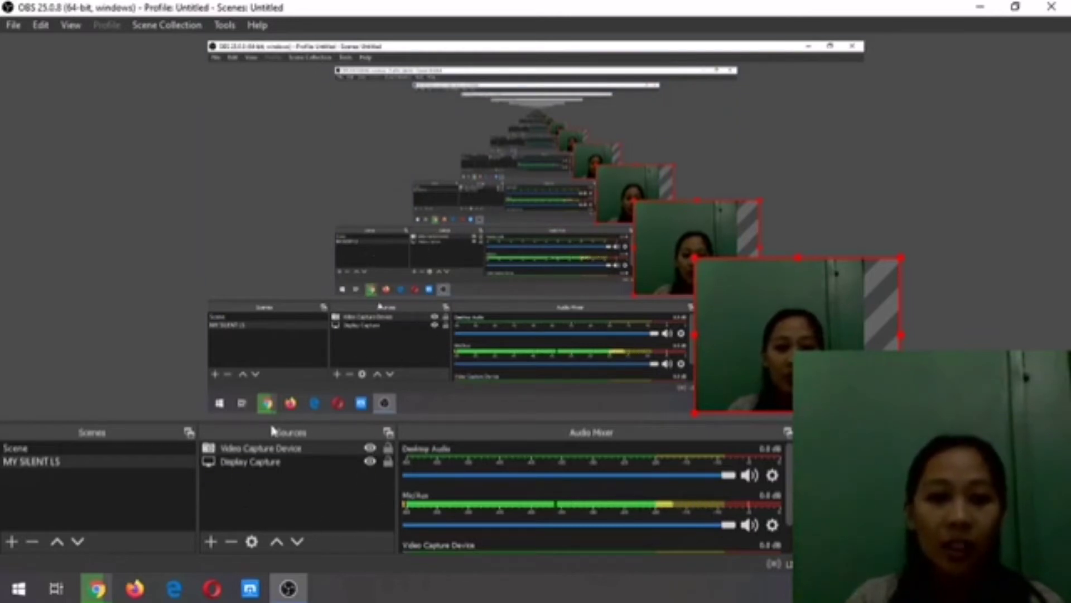
pyautogui.click(210, 548)
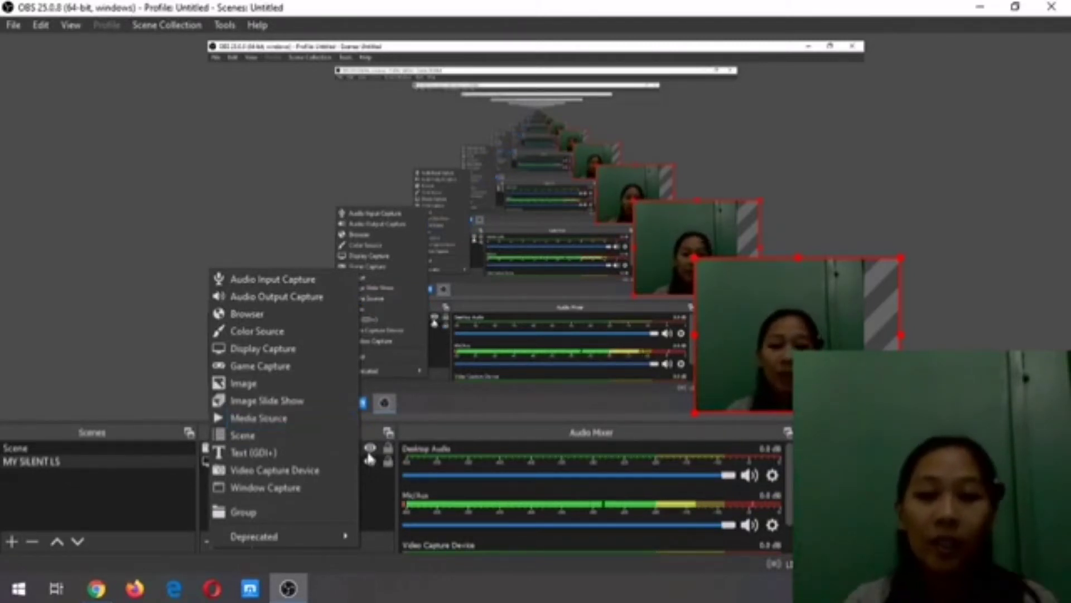
pyautogui.click(276, 416)
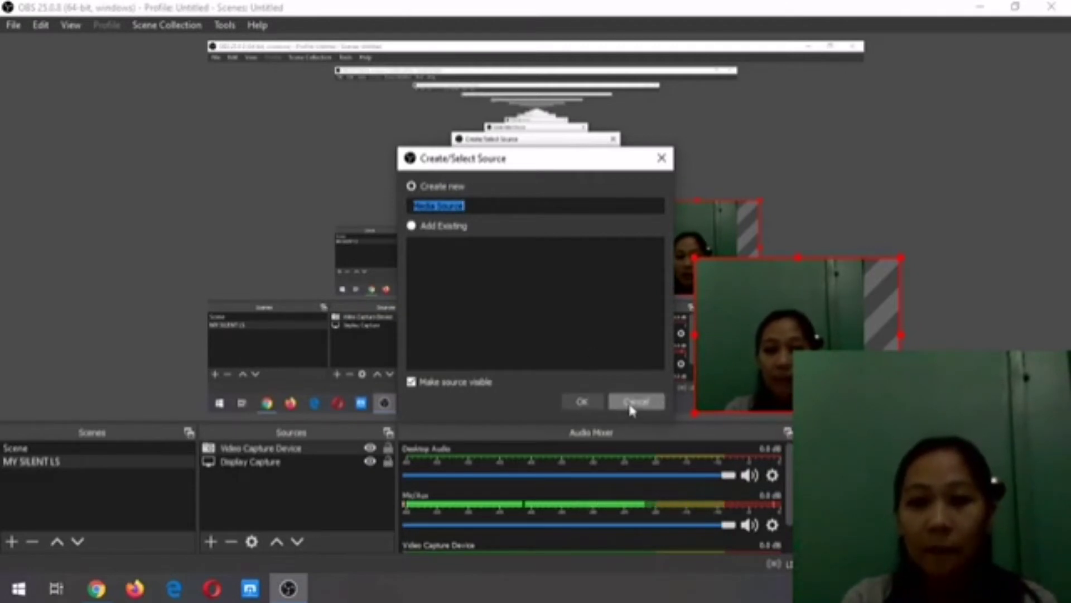
pyautogui.click(636, 402)
# Look through the audio channels in the Audio Mixer.
pyautogui.scroll(-1, 592, 503)
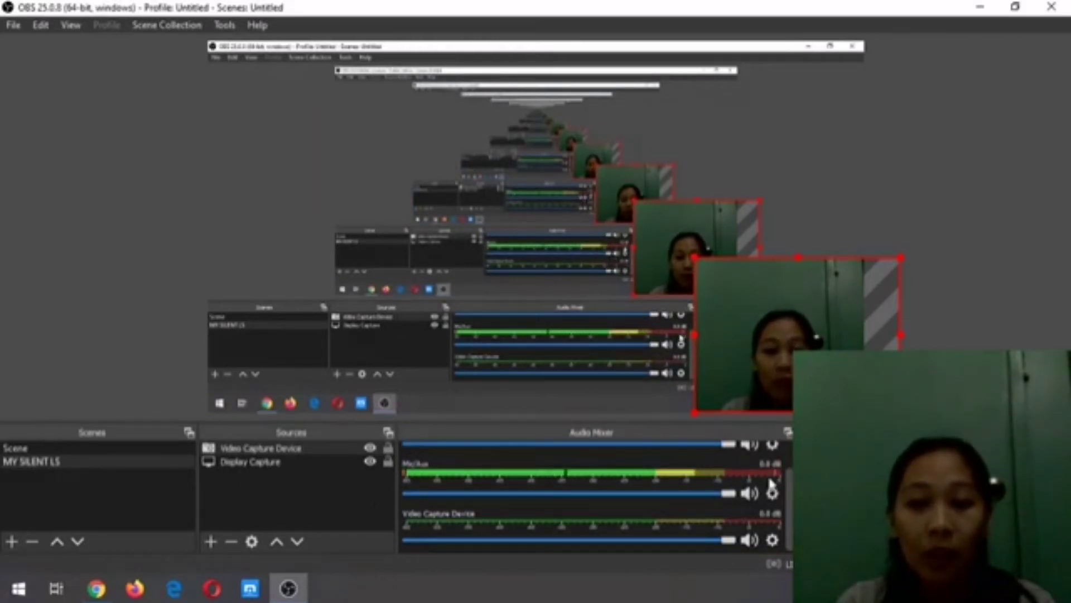
pyautogui.scroll(1, 785, 513)
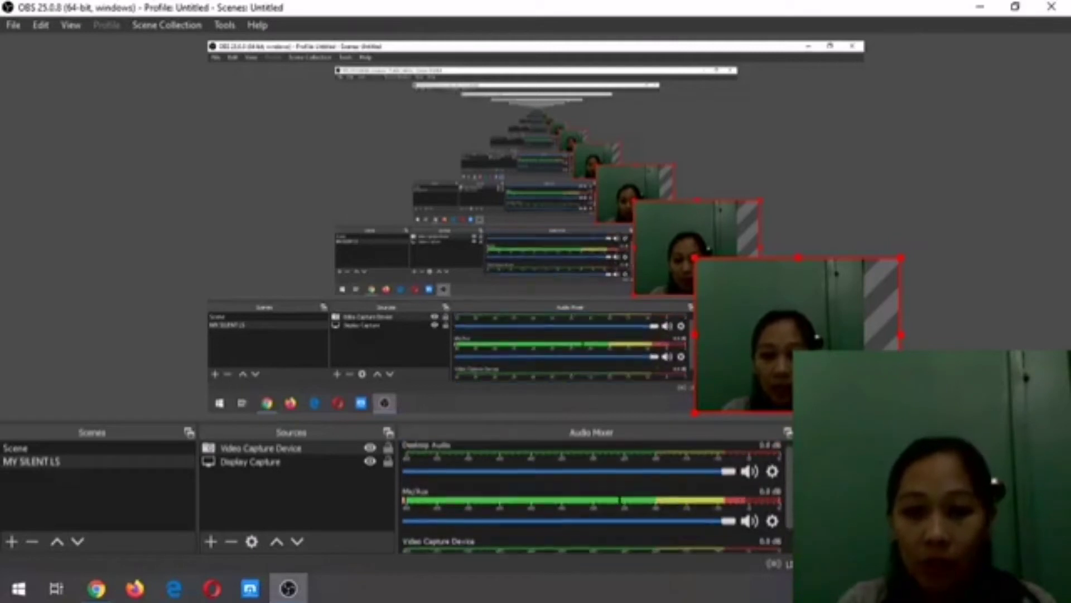
pyautogui.scroll(1, 770, 497)
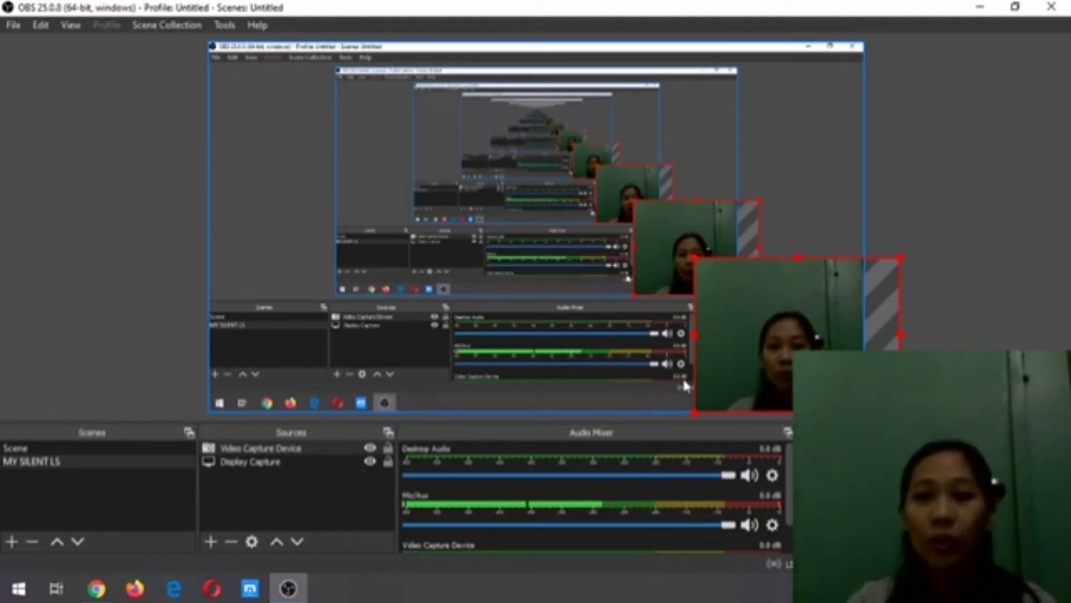
# Open the POP MUSIC folder on the desktop, select All_Stars and view the music playback options.
pyautogui.click(981, 7)
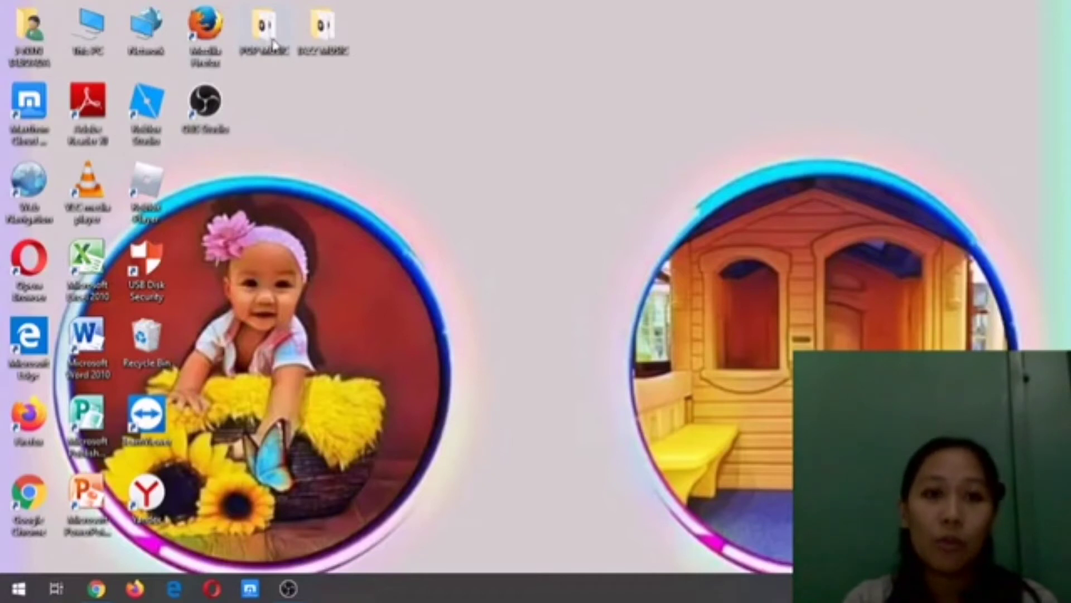
pyautogui.doubleClick(274, 42)
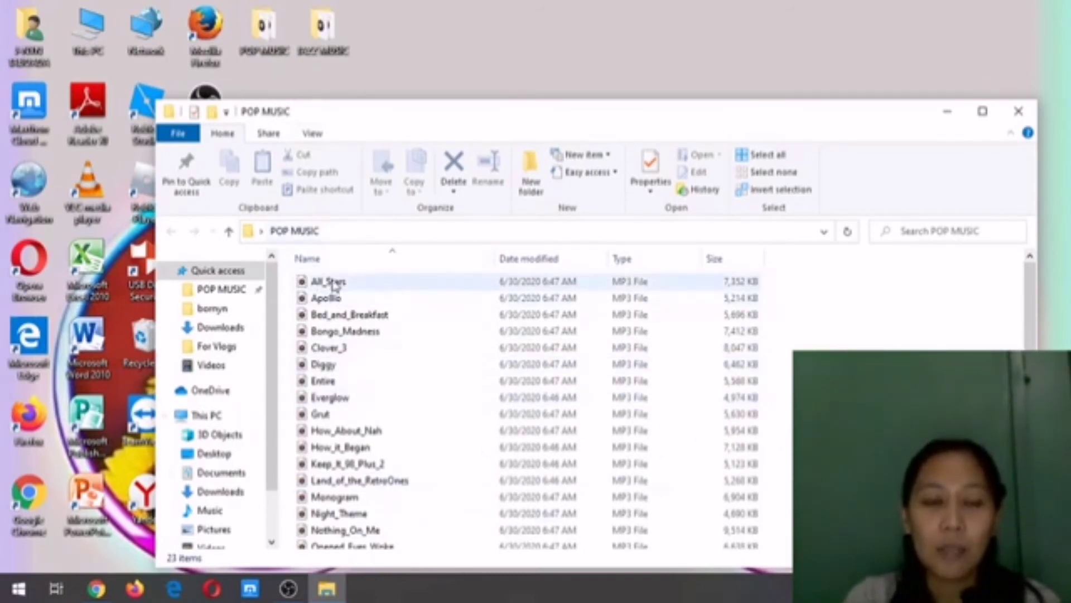
pyautogui.click(334, 283)
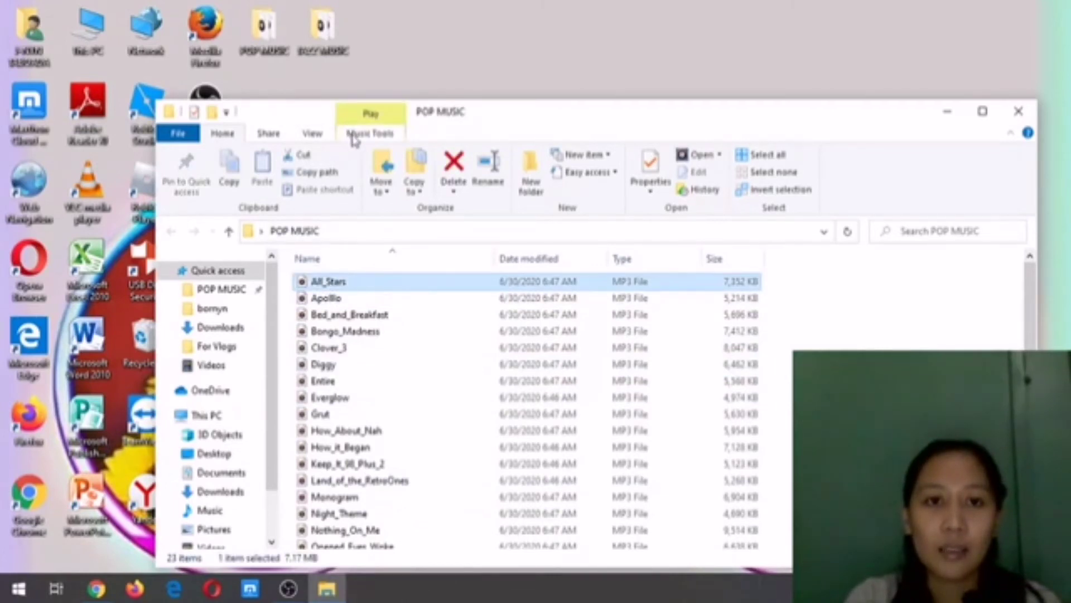
pyautogui.click(366, 134)
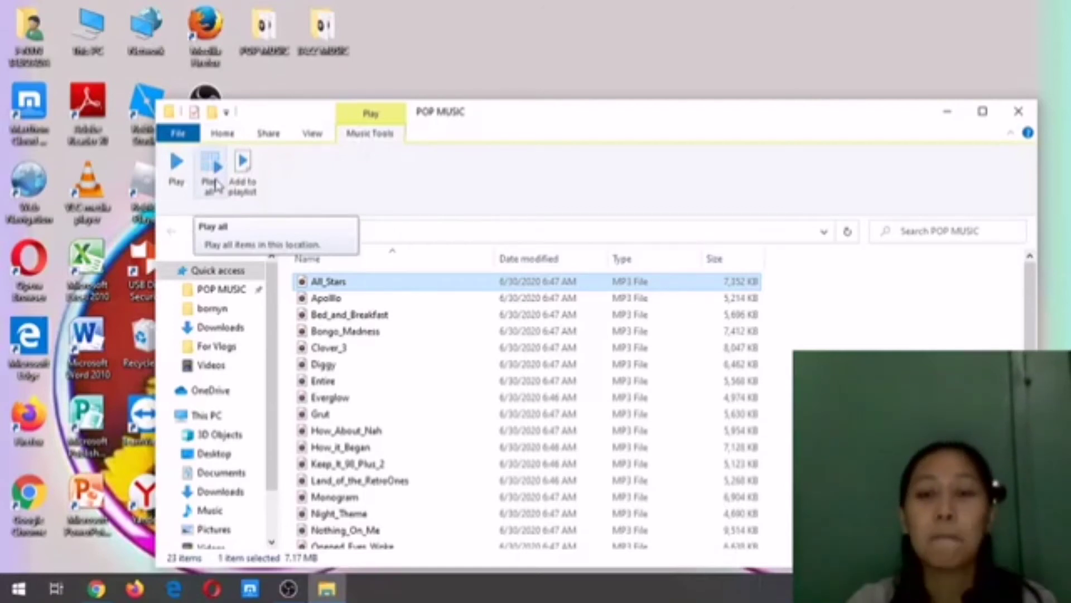
pyautogui.click(947, 111)
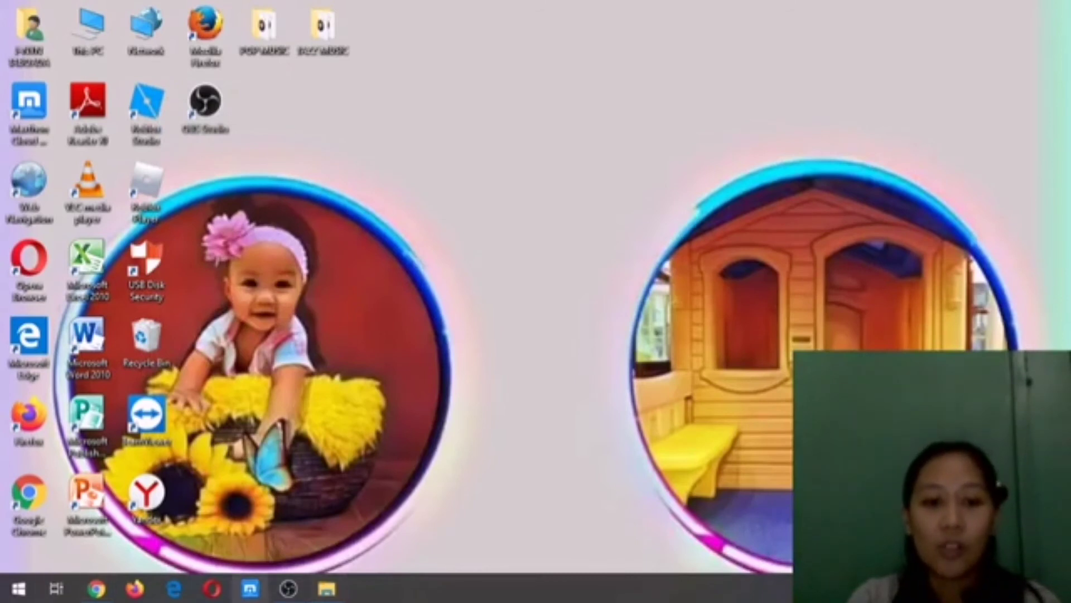
pyautogui.click(292, 593)
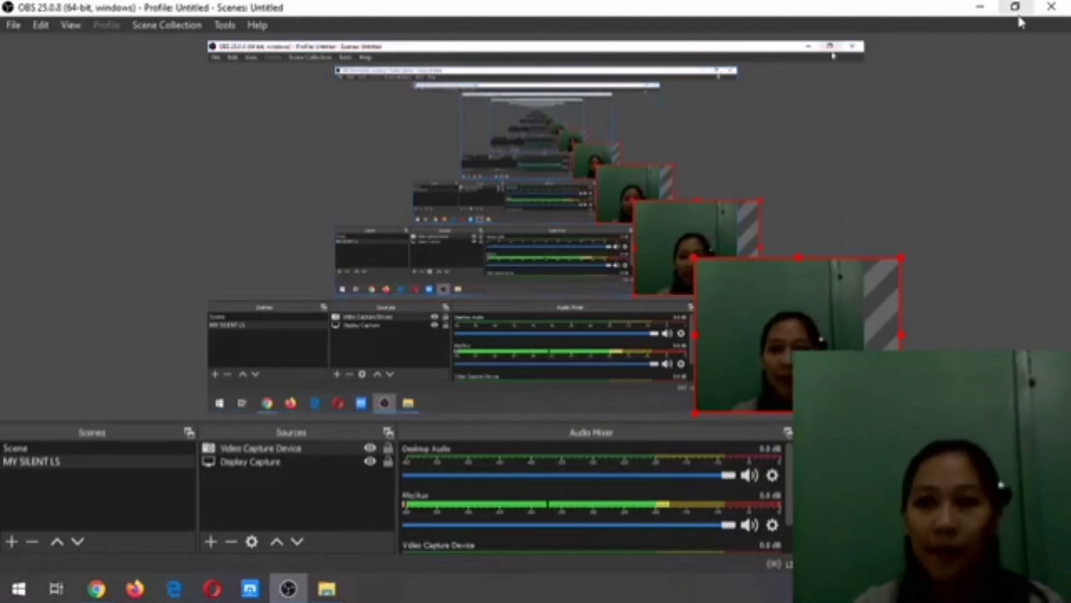
pyautogui.click(979, 6)
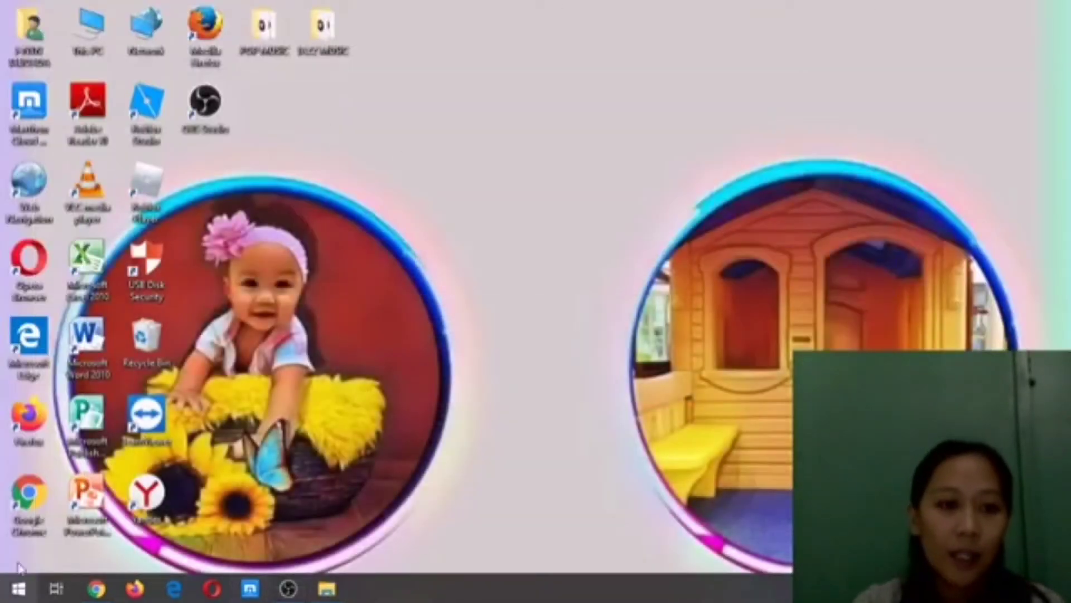
# Switch to Google Chrome, open YouTube and maximize the browser window.
pyautogui.doubleClick(27, 500)
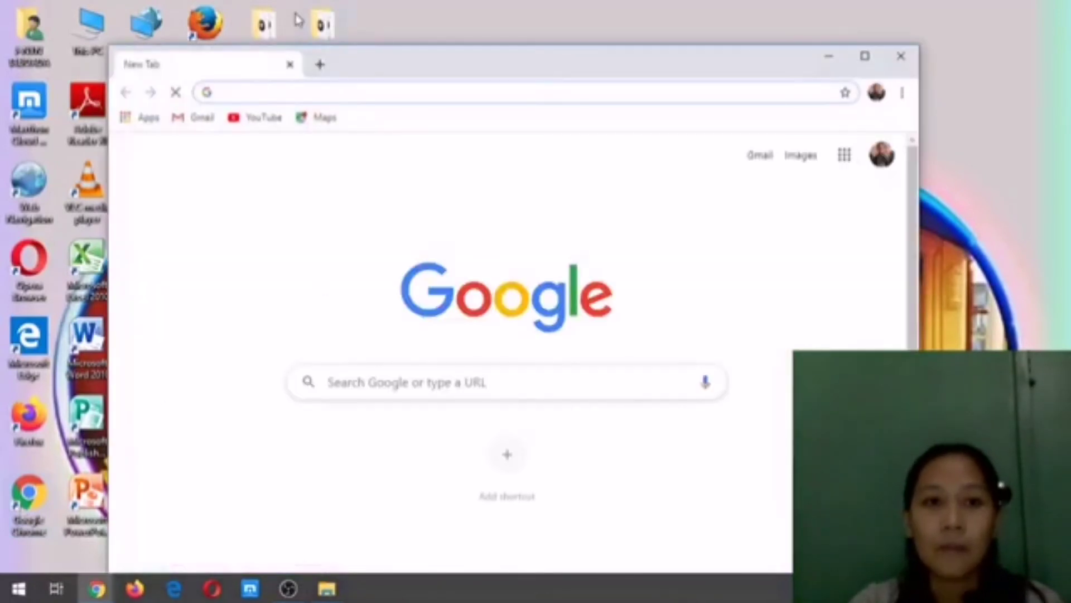
pyautogui.click(256, 124)
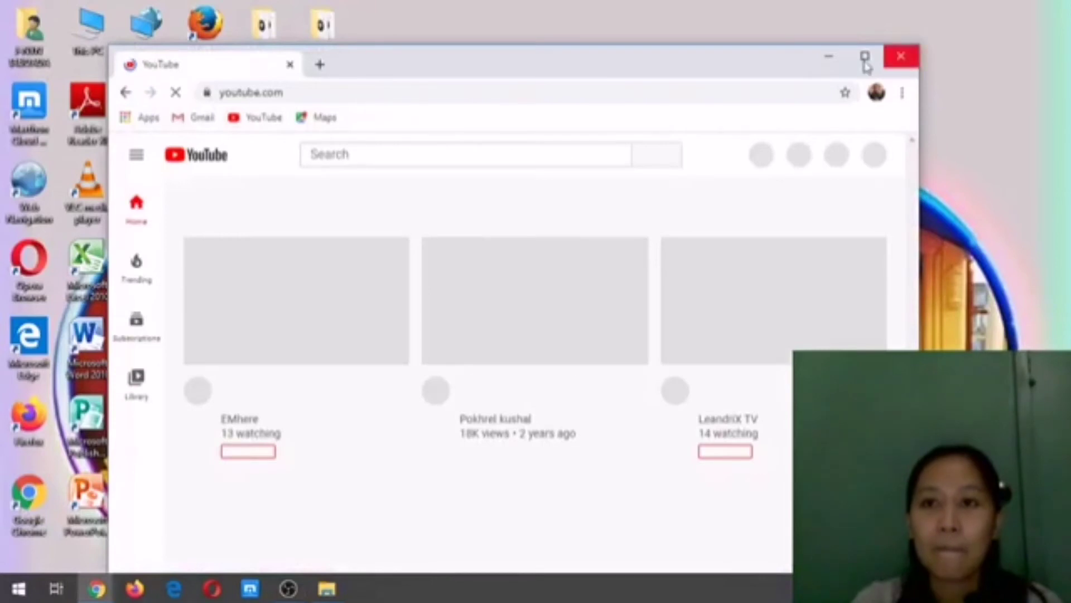
pyautogui.click(866, 57)
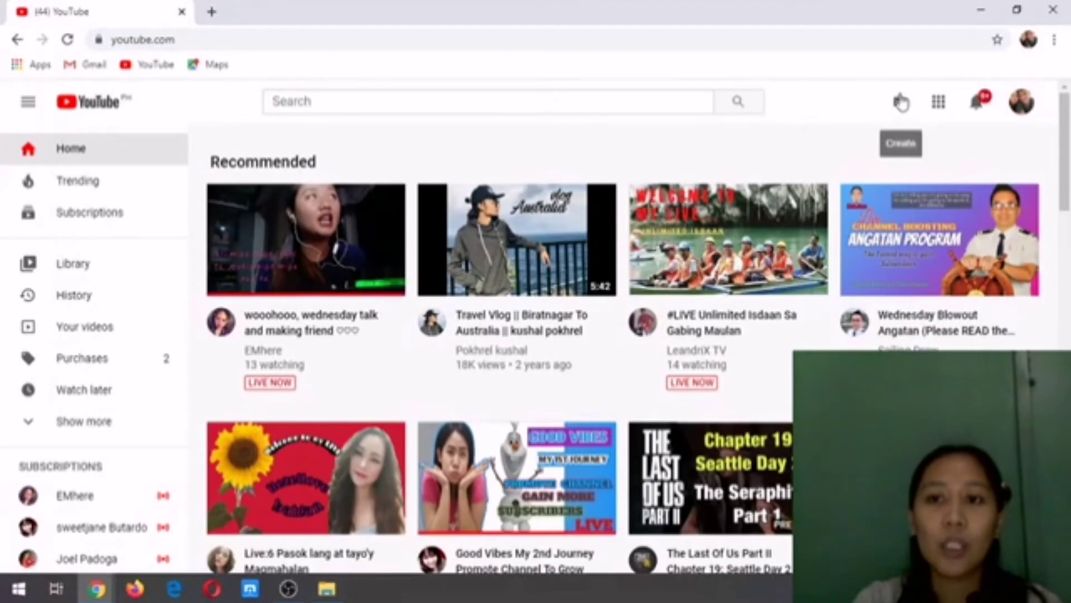
# Create a new YouTube live stream without reusing the last used settings, and title it "music".
pyautogui.click(900, 109)
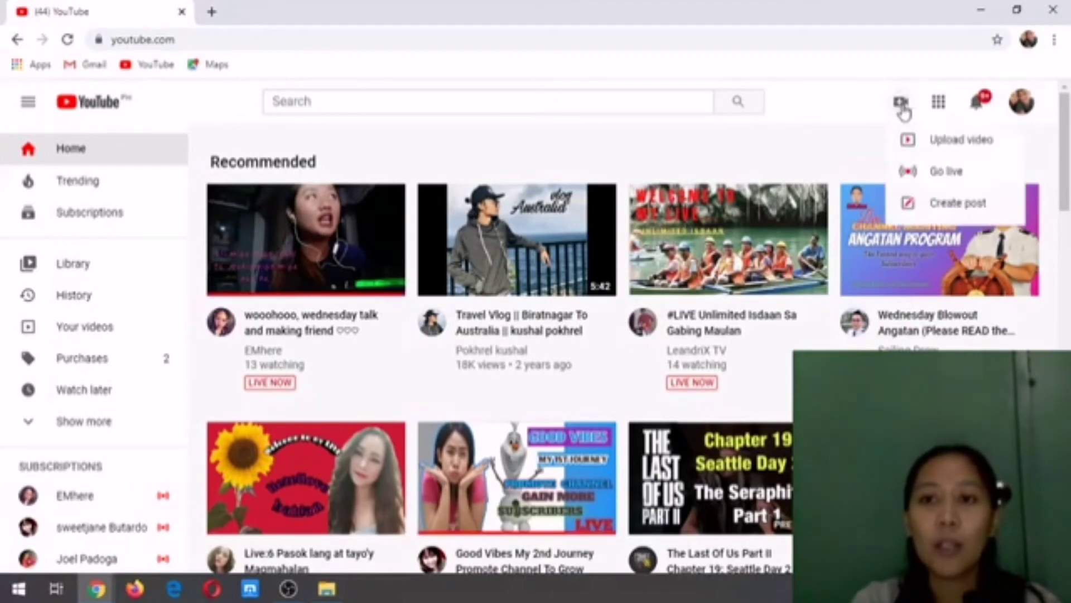
pyautogui.click(933, 177)
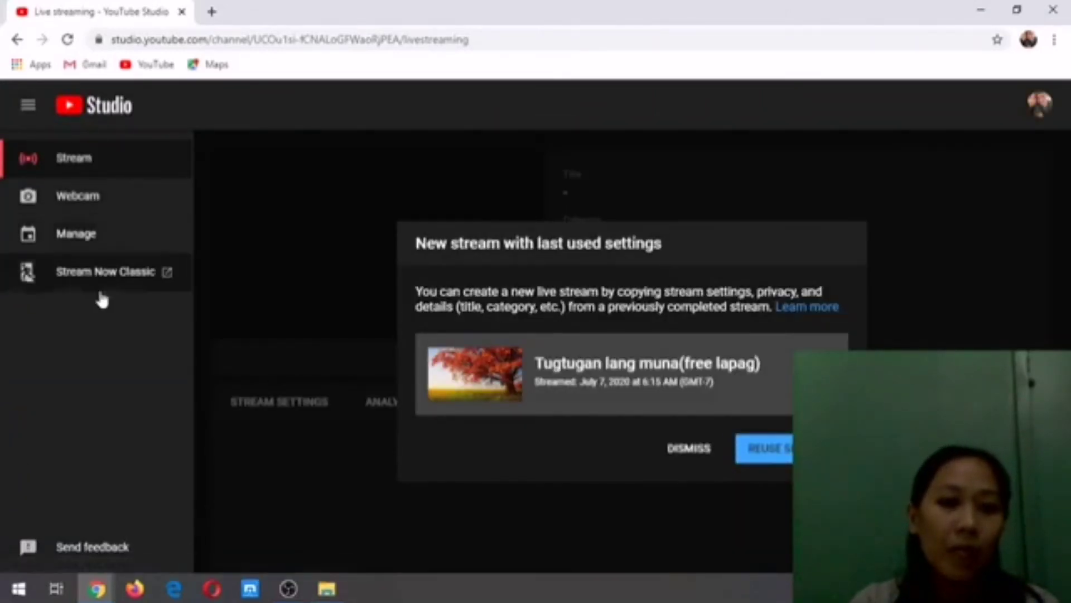
pyautogui.click(696, 452)
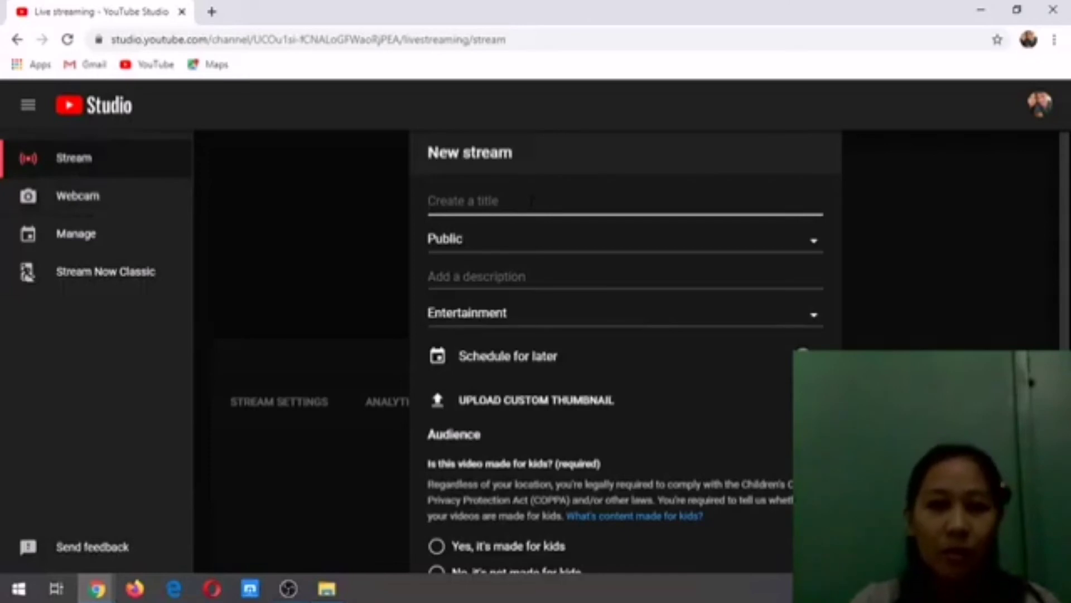
pyautogui.write('mu')
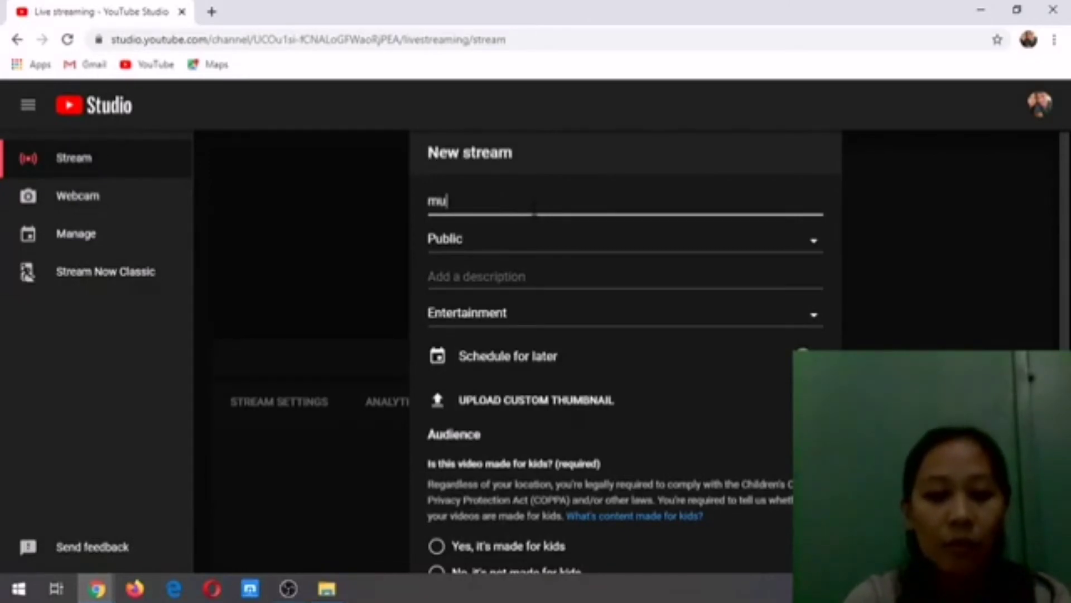
pyautogui.write('sic')
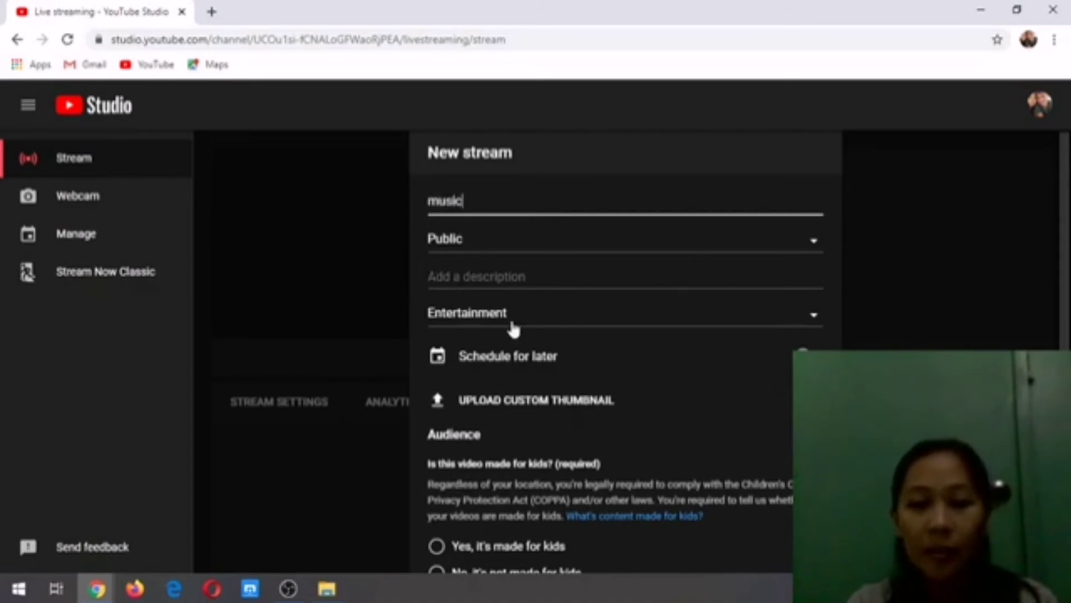
# Look through the category options for the new stream.
pyautogui.click(814, 316)
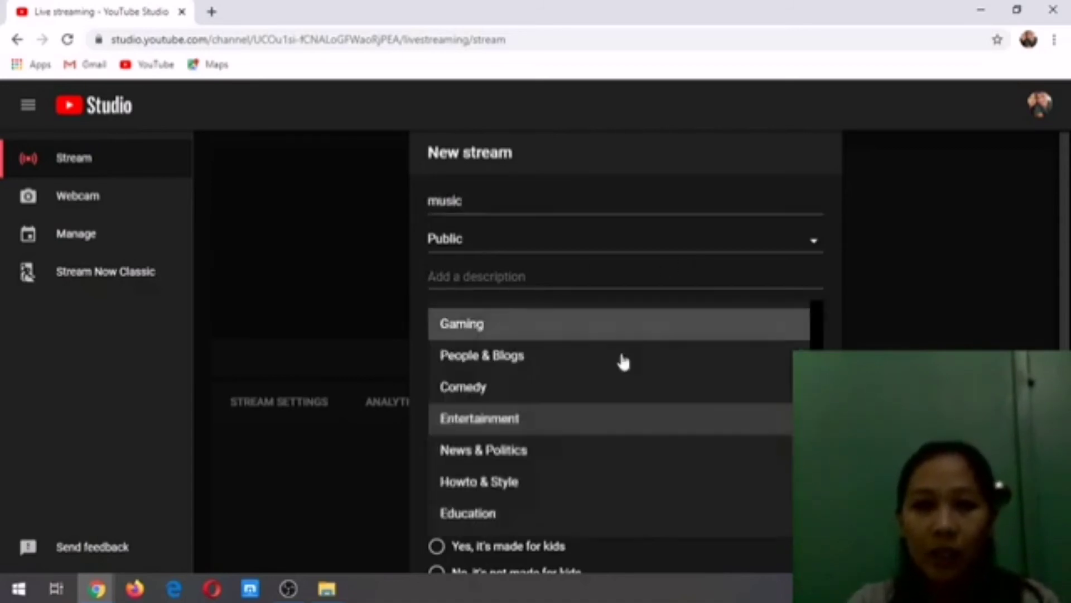
pyautogui.scroll(3, 600, 409)
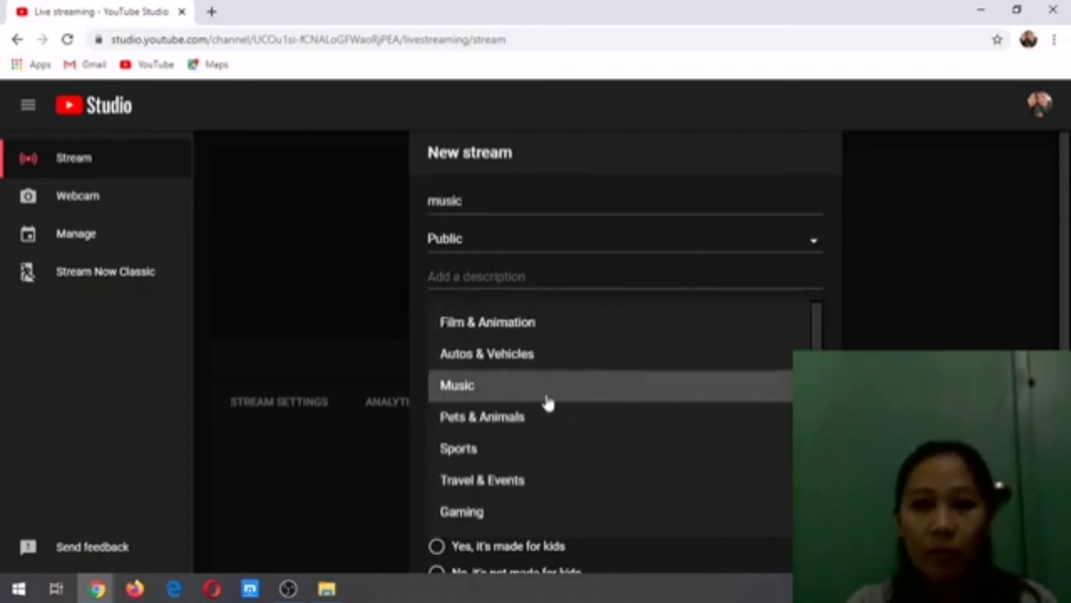
pyautogui.click(863, 285)
# Mark the stream as not made for kids and create it.
pyautogui.scroll(-2, 626, 383)
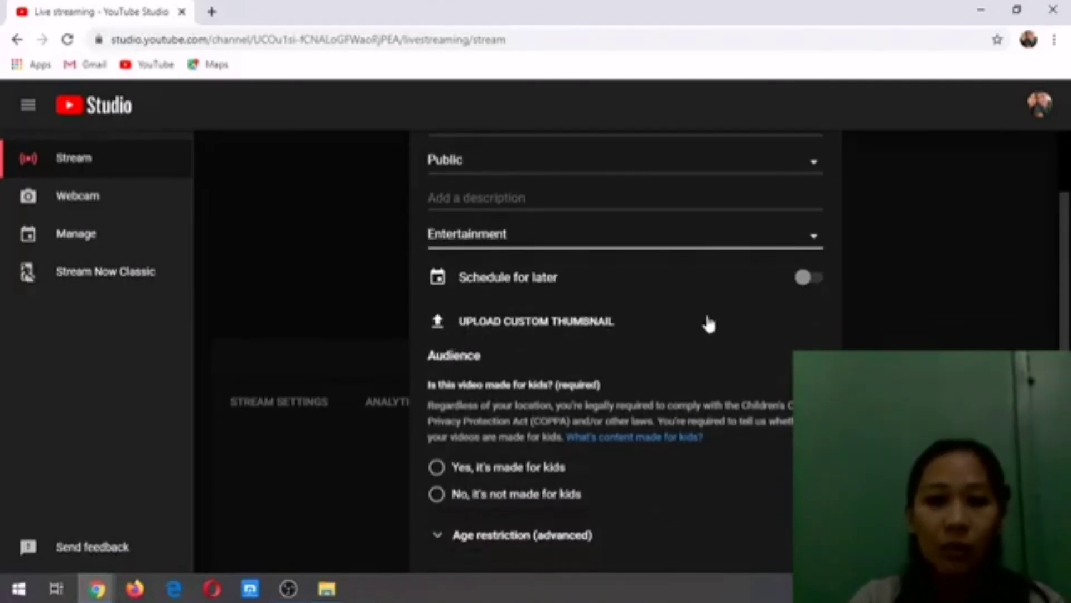
pyautogui.scroll(-1, 597, 379)
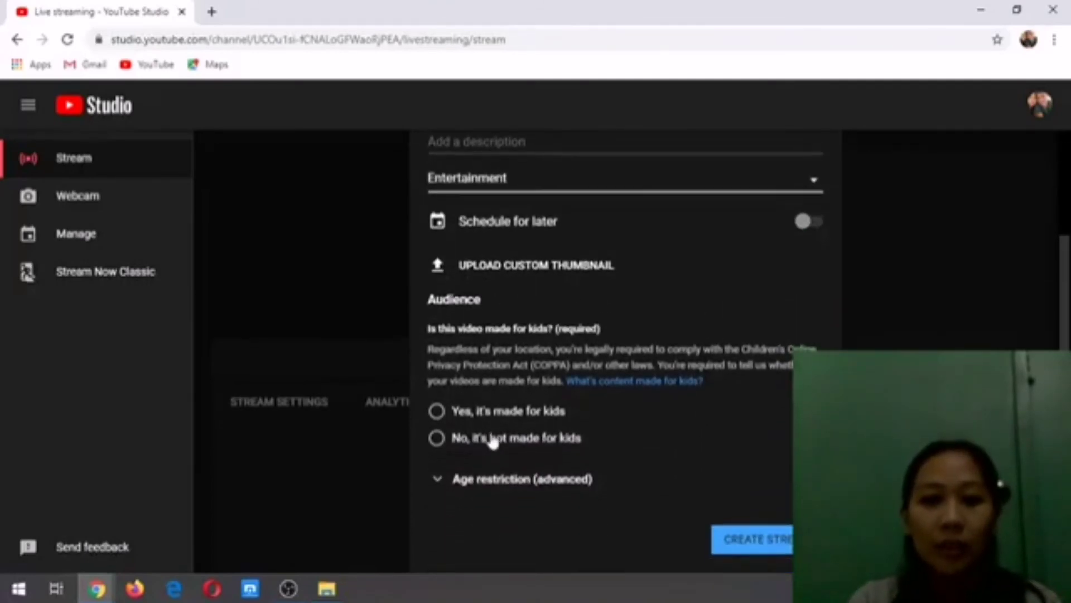
pyautogui.click(438, 438)
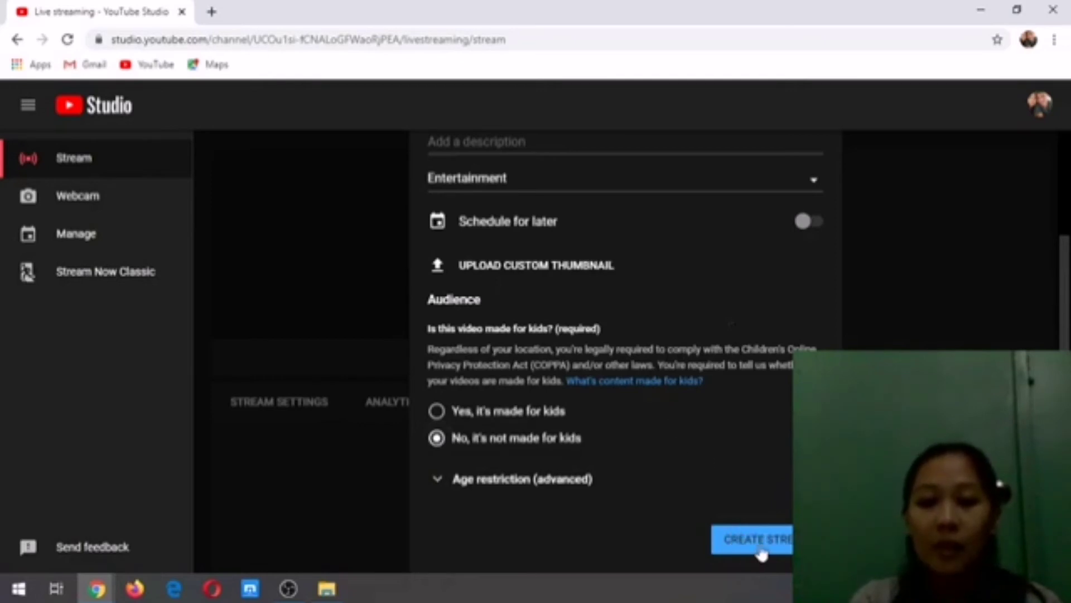
pyautogui.click(766, 541)
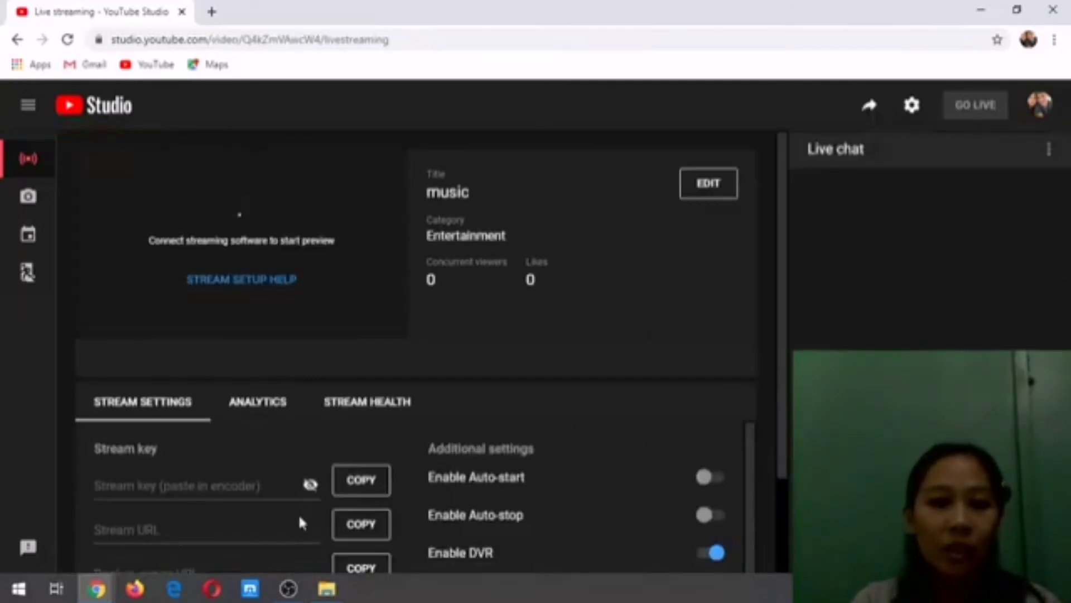
# Copy the new stream's stream key and switch to OBS Studio.
pyautogui.scroll(-3, 298, 513)
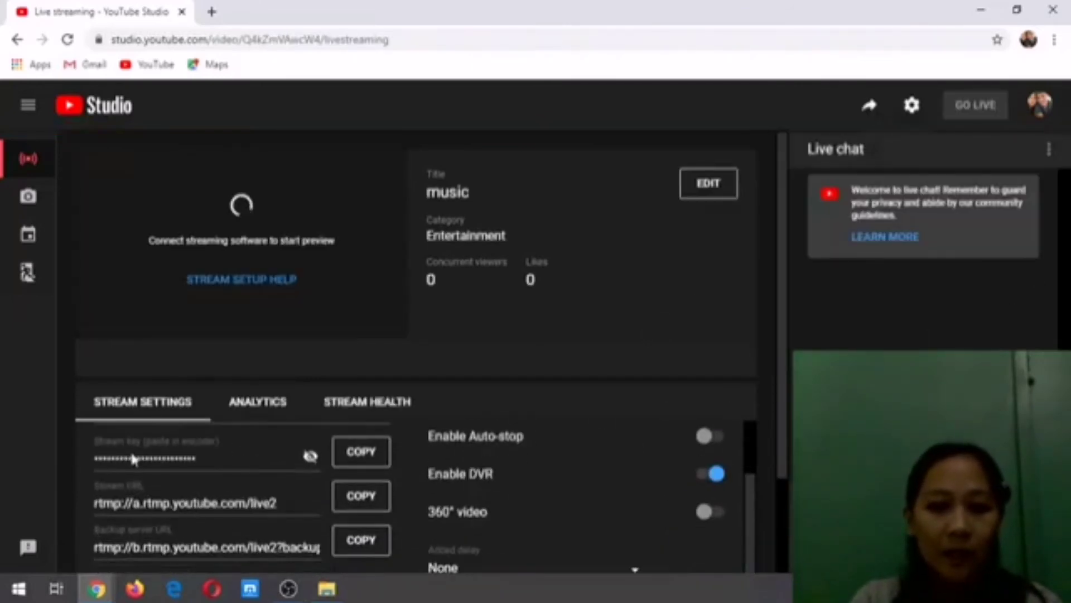
pyautogui.click(357, 456)
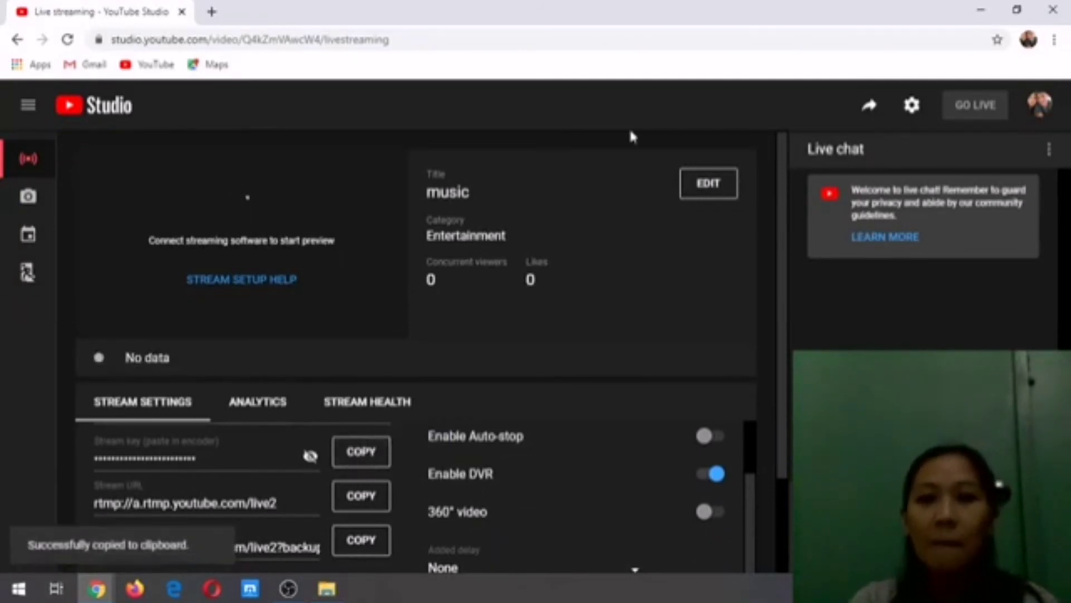
pyautogui.click(982, 12)
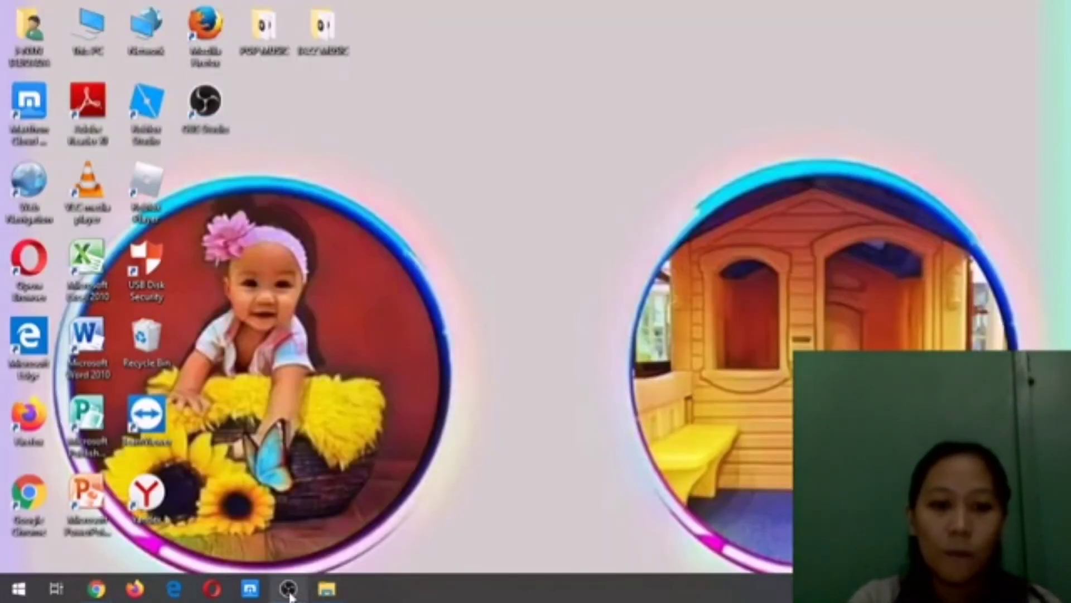
pyautogui.click(289, 589)
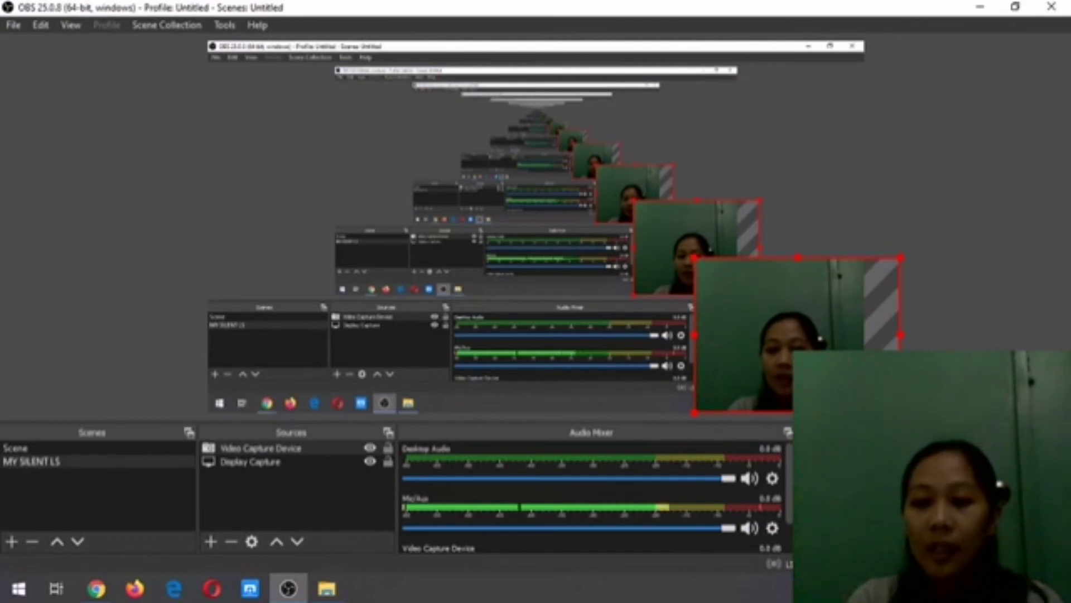
# Paste the copied stream key into the Stream Key field of the Stream settings and close the settings window.
pyautogui.click(927, 525)
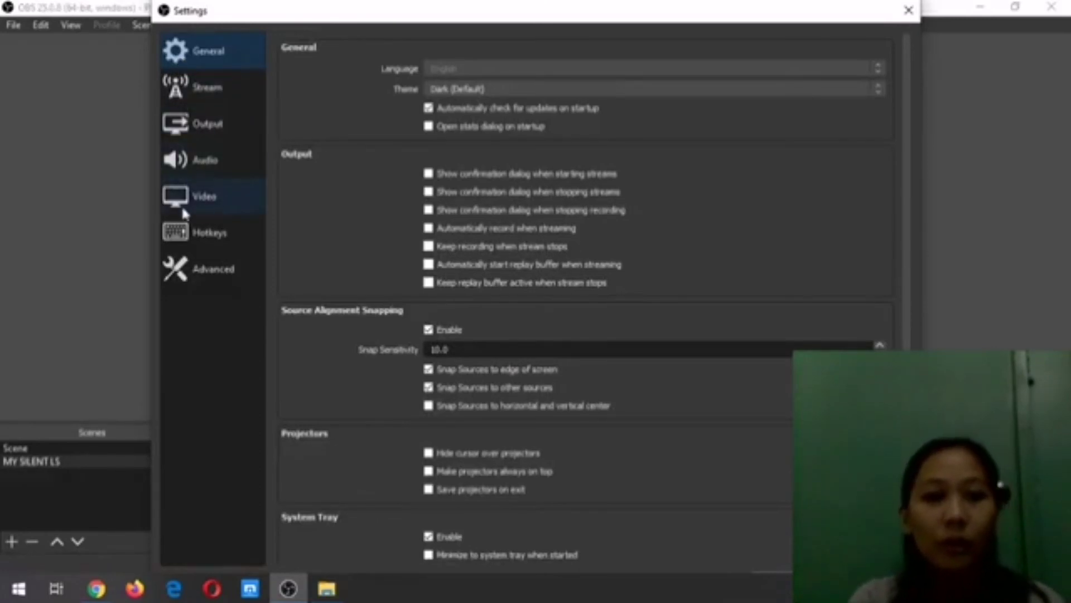
pyautogui.click(199, 94)
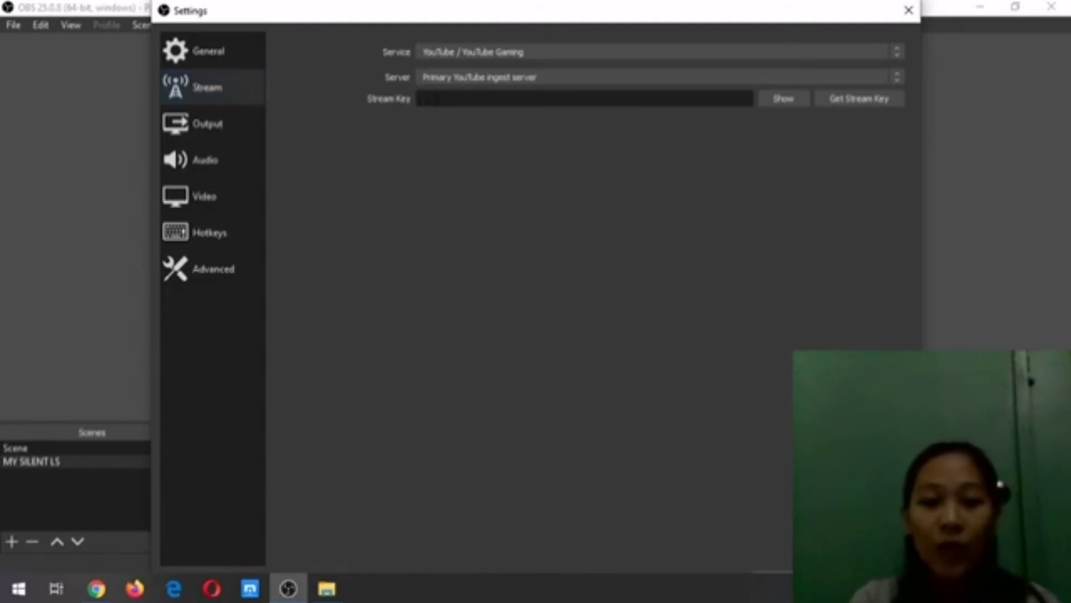
pyautogui.rightClick(438, 100)
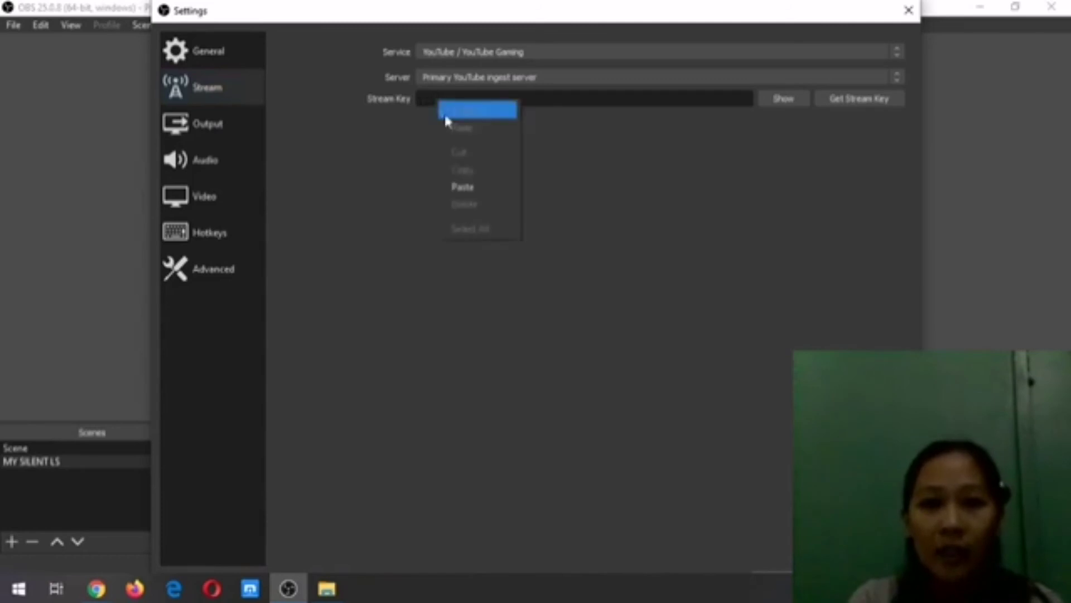
pyautogui.click(467, 184)
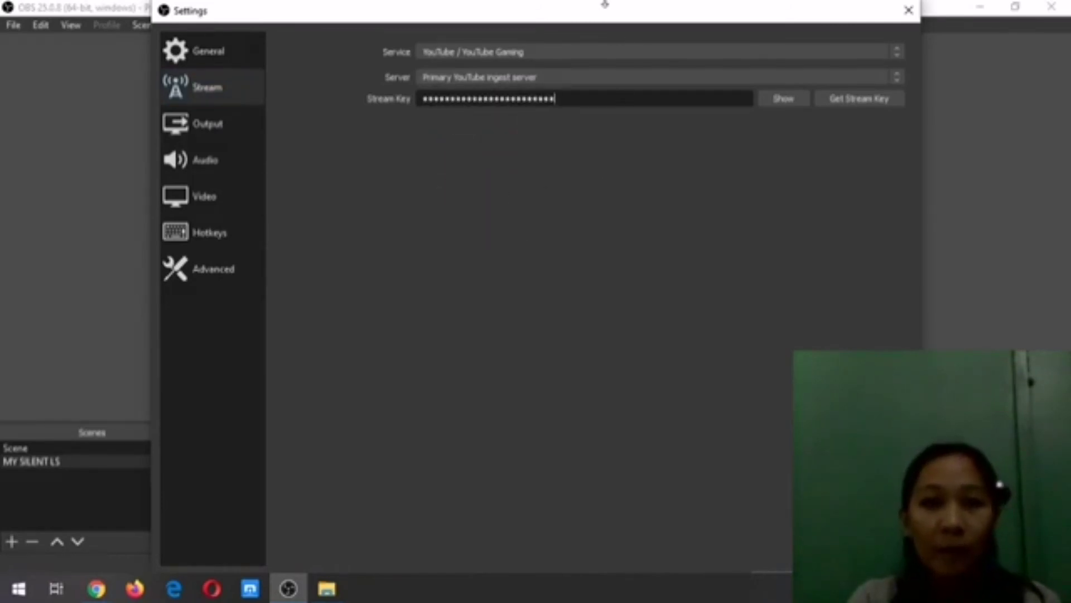
pyautogui.moveTo(654, 18); pyautogui.dragTo(624, 23)
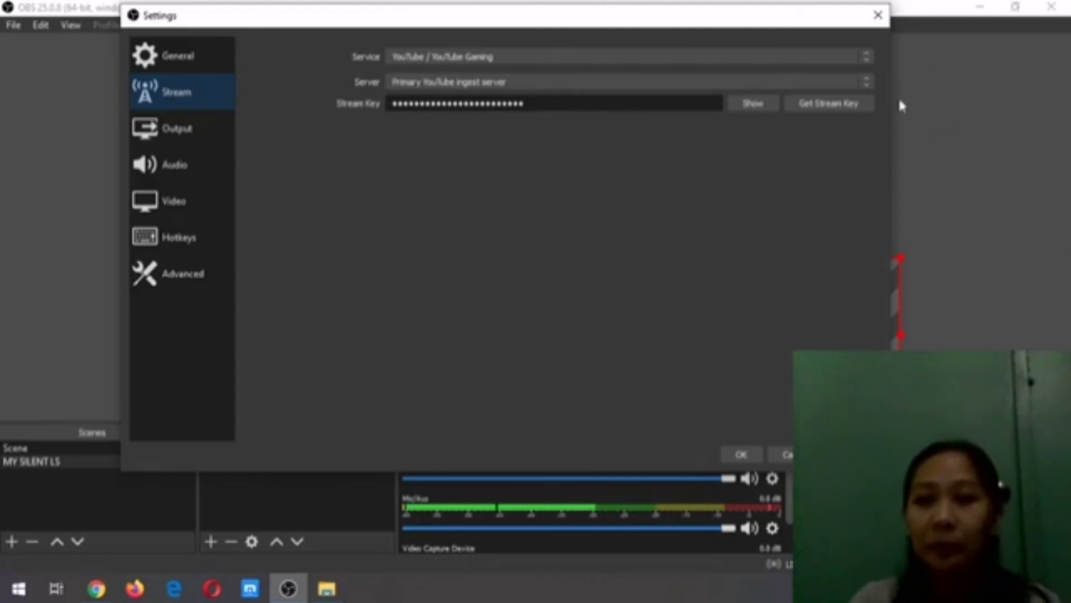
pyautogui.click(878, 15)
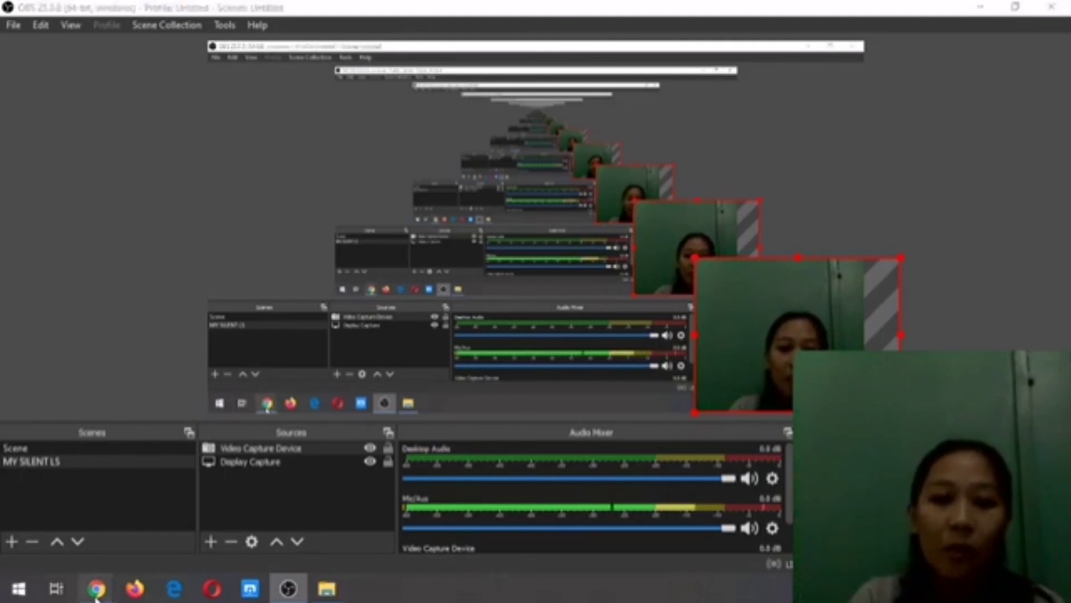
# Switch to the YouTube live streaming window in Google Chrome to view the stream page, and return to OBS Studio.
pyautogui.moveTo(97, 588)
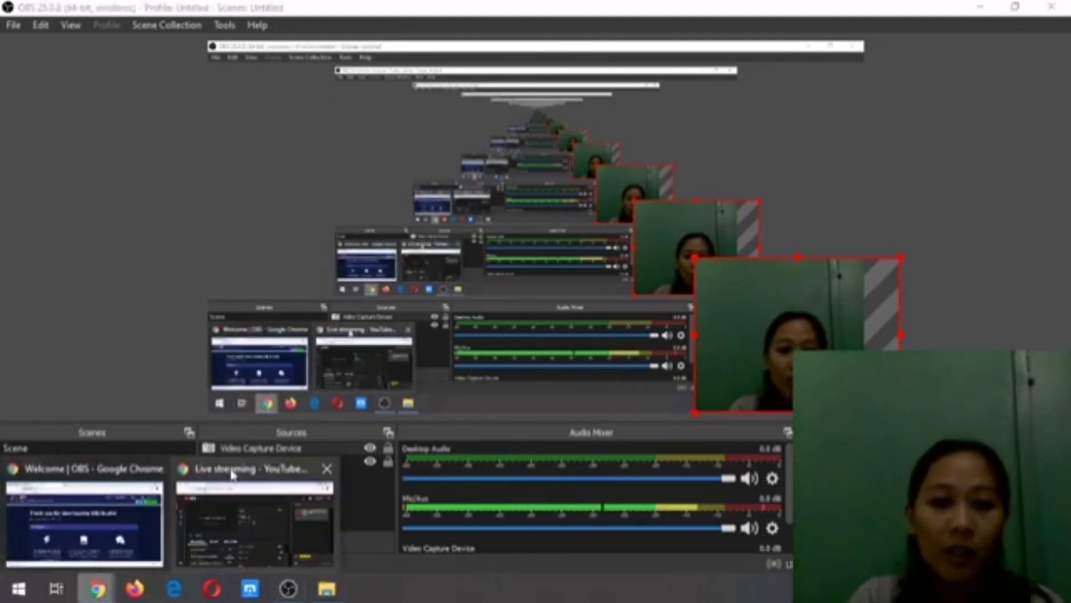
pyautogui.click(179, 492)
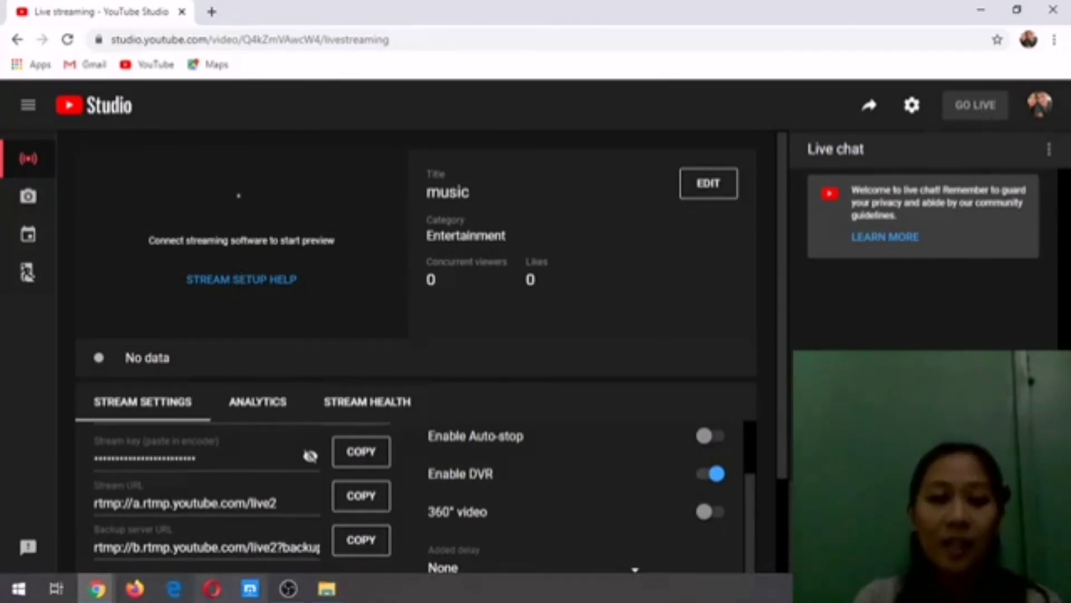
pyautogui.click(288, 589)
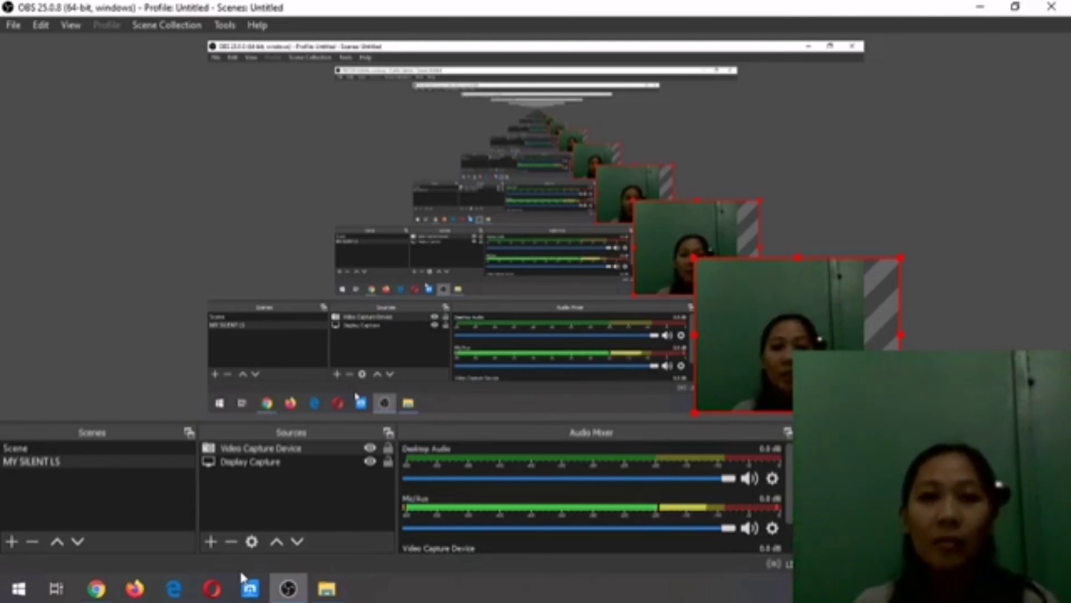
pyautogui.click(585, 339)
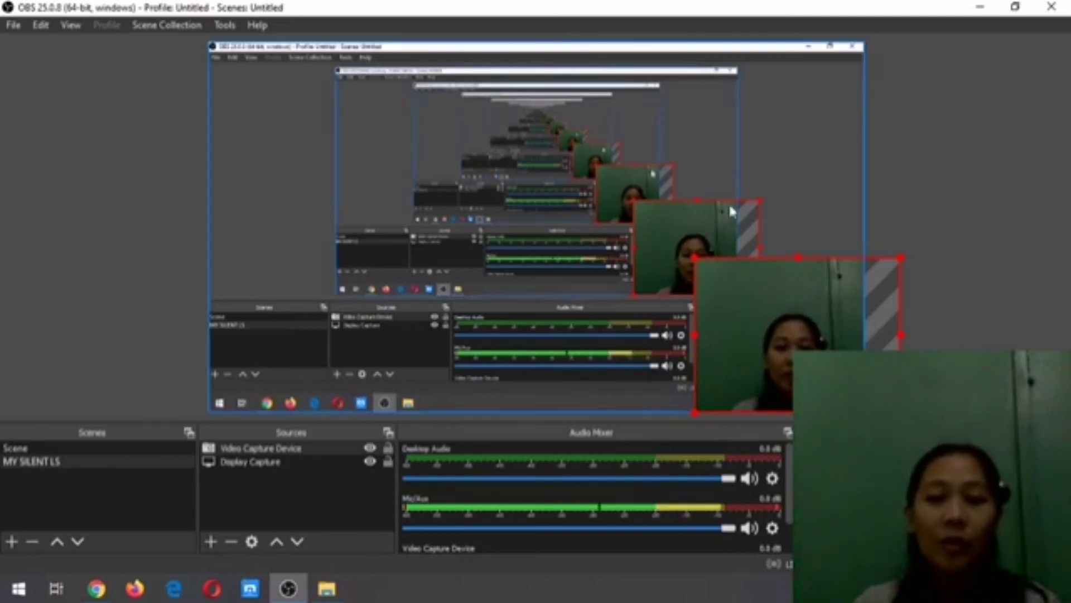